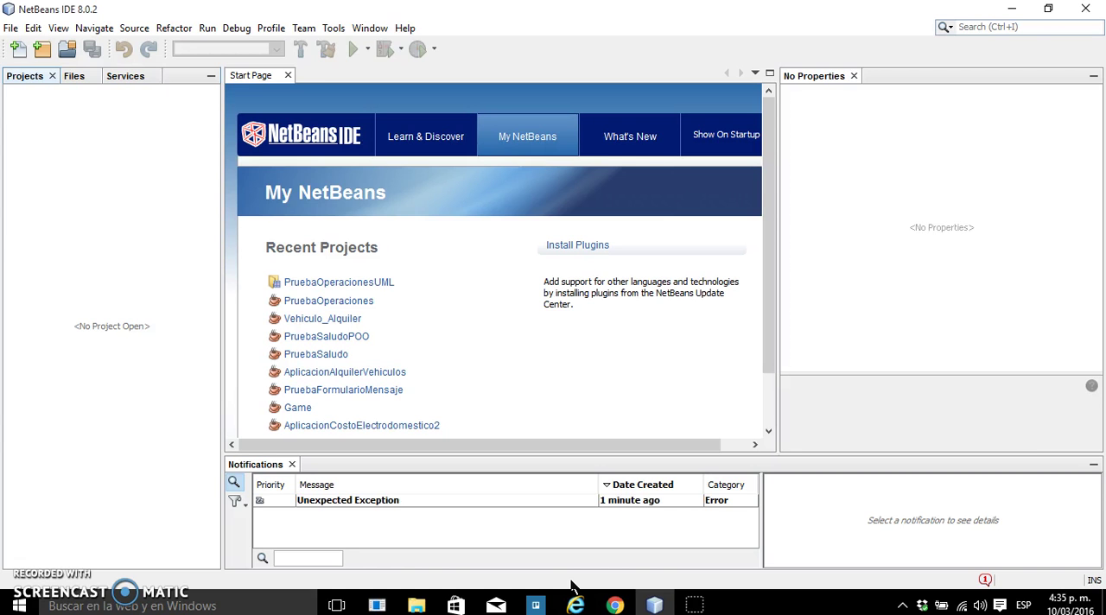
Switch to Chrome, read the Caso 1 arithmetic-operations exercise in the instructions PDF, and return to NetBeans
click(614, 605)
click(626, 341)
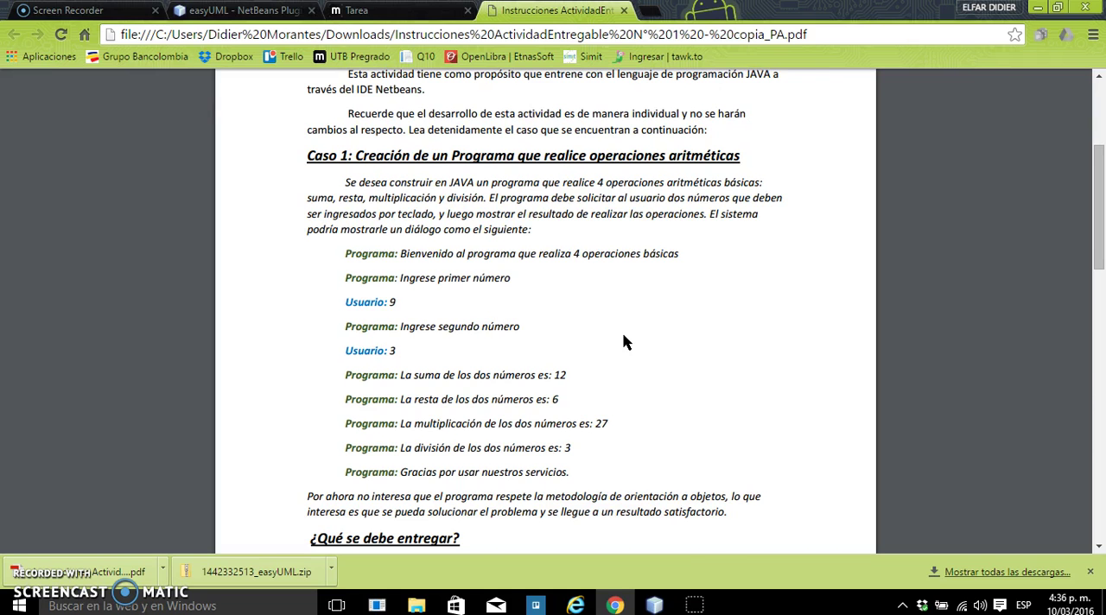
click(654, 606)
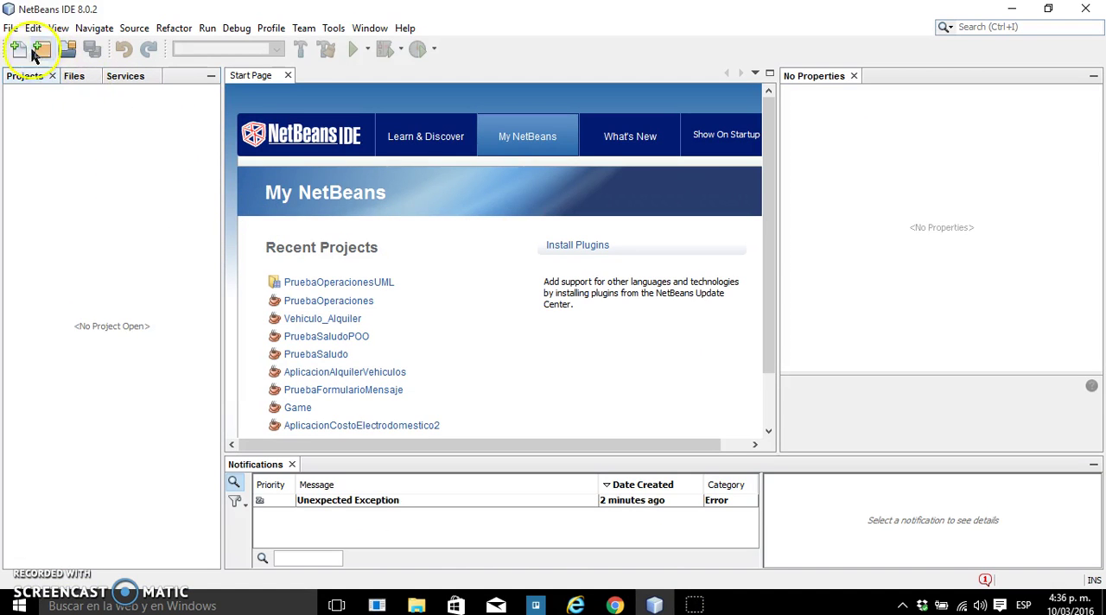
Create a new UML Diagrams Project named DiagramaOperacionesAritmeticas in the default location
click(11, 28)
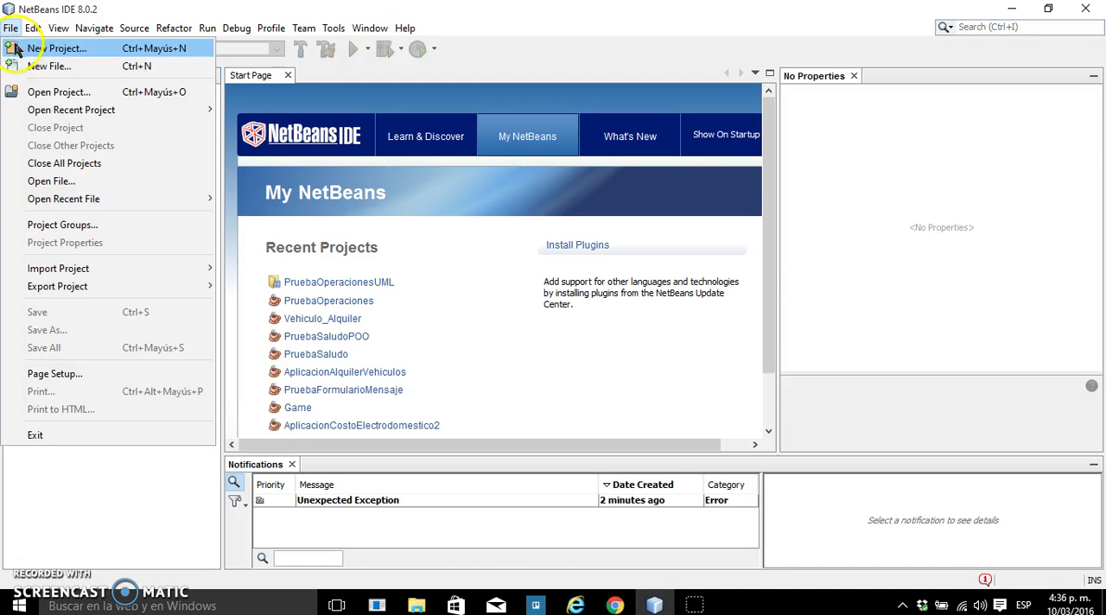
click(59, 50)
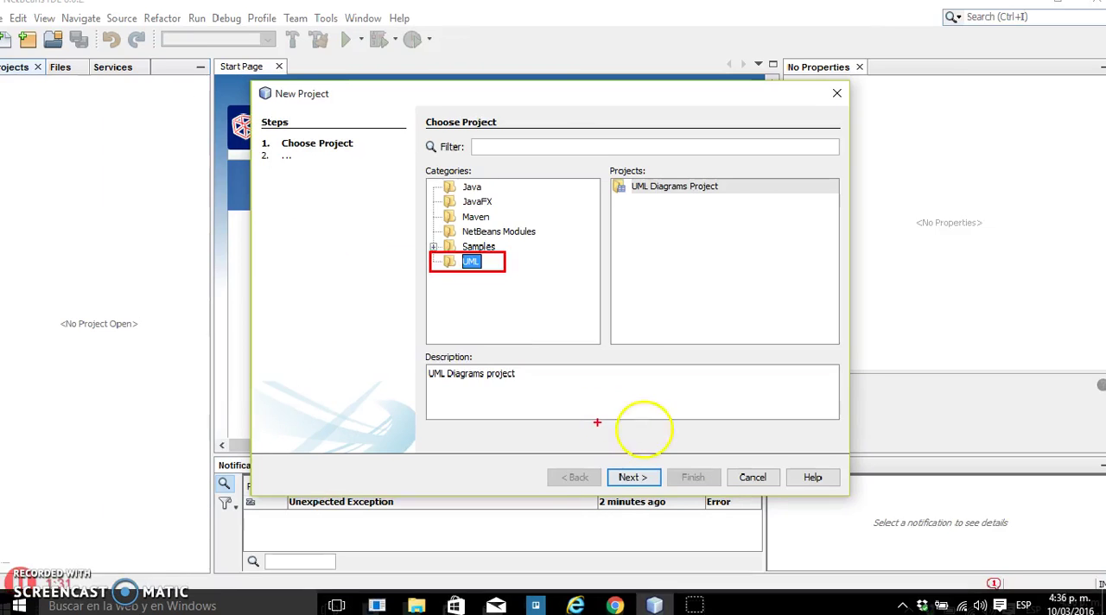
click(640, 477)
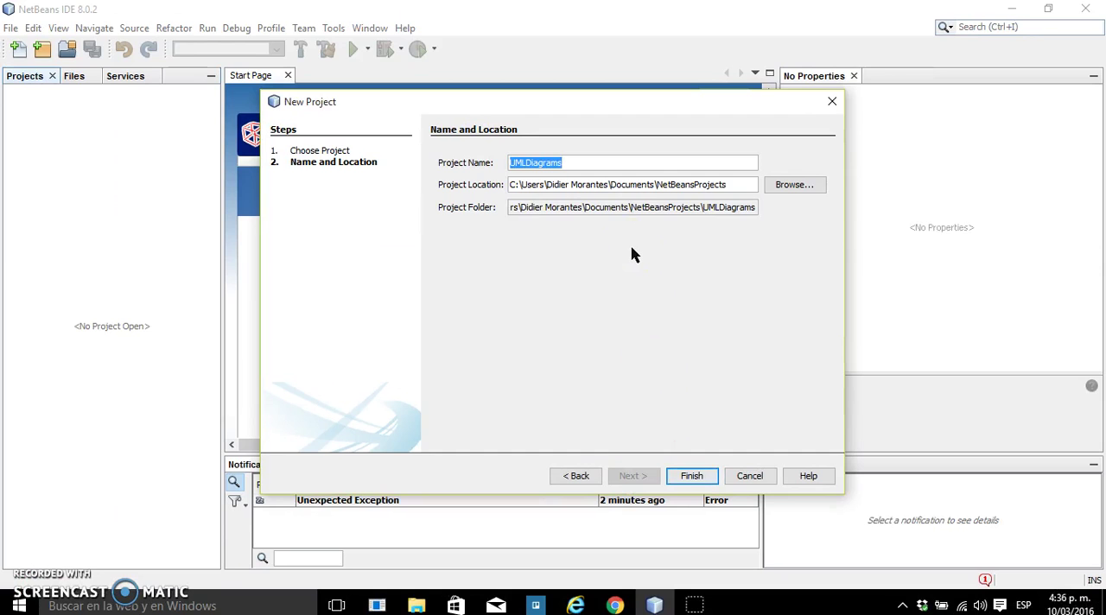
text(DiagramaOperaciones)
key(BackSpace)
text(Aritmeticas)
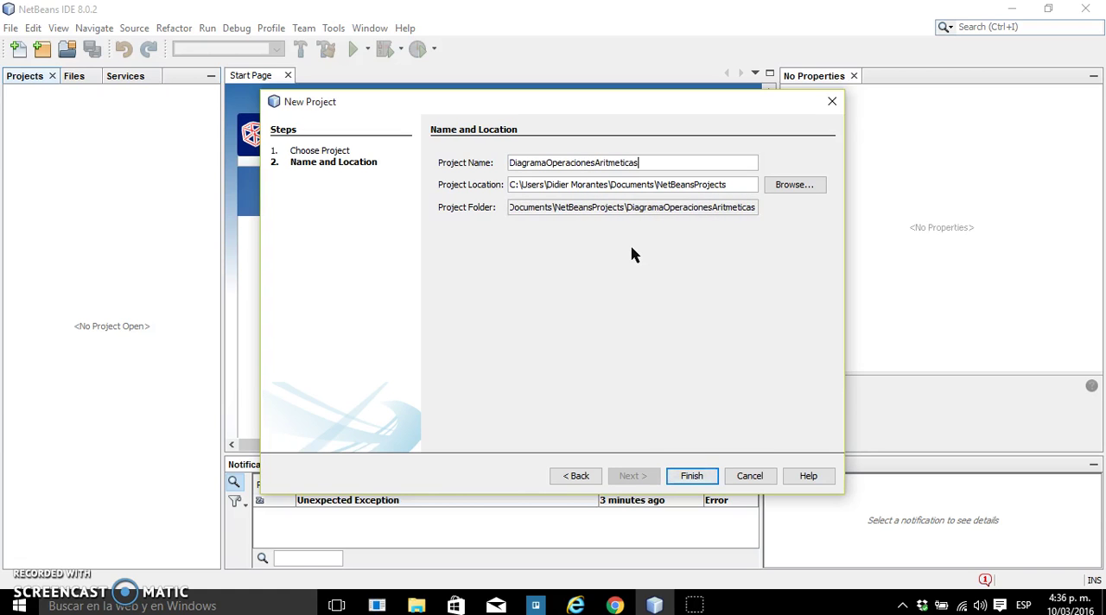
click(692, 478)
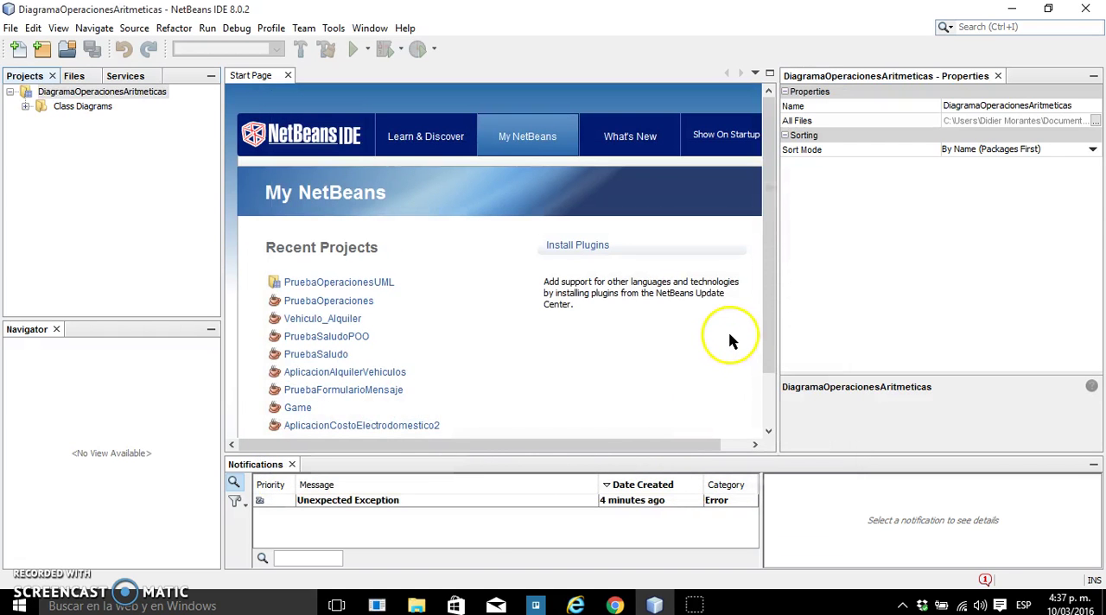
Create a new class diagram named DiagramaOperaciones in the project's Class Diagrams folder
click(80, 108)
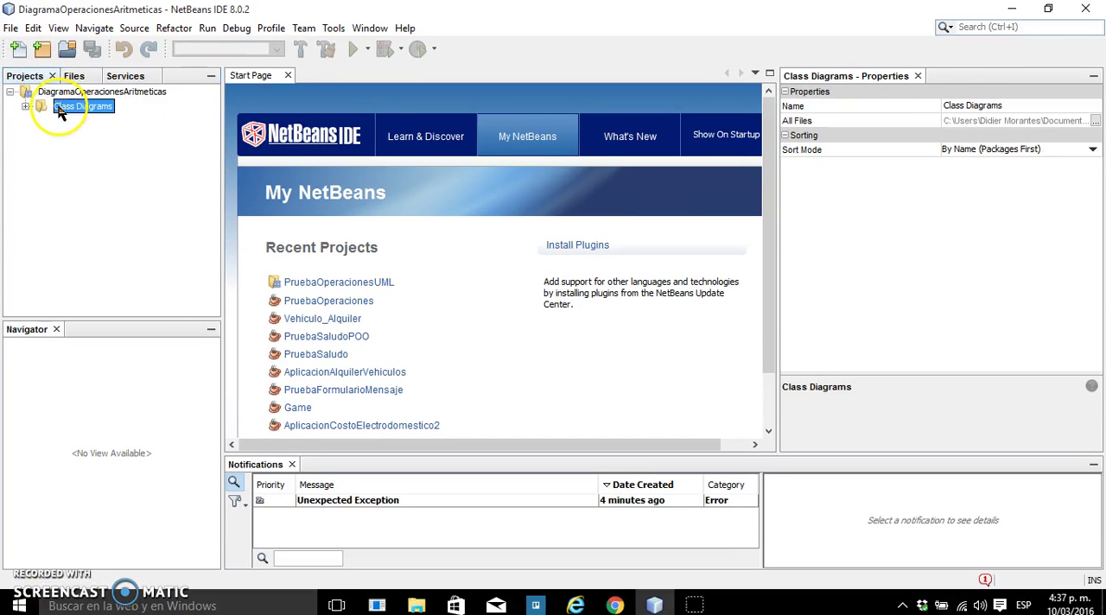
right_click(118, 137)
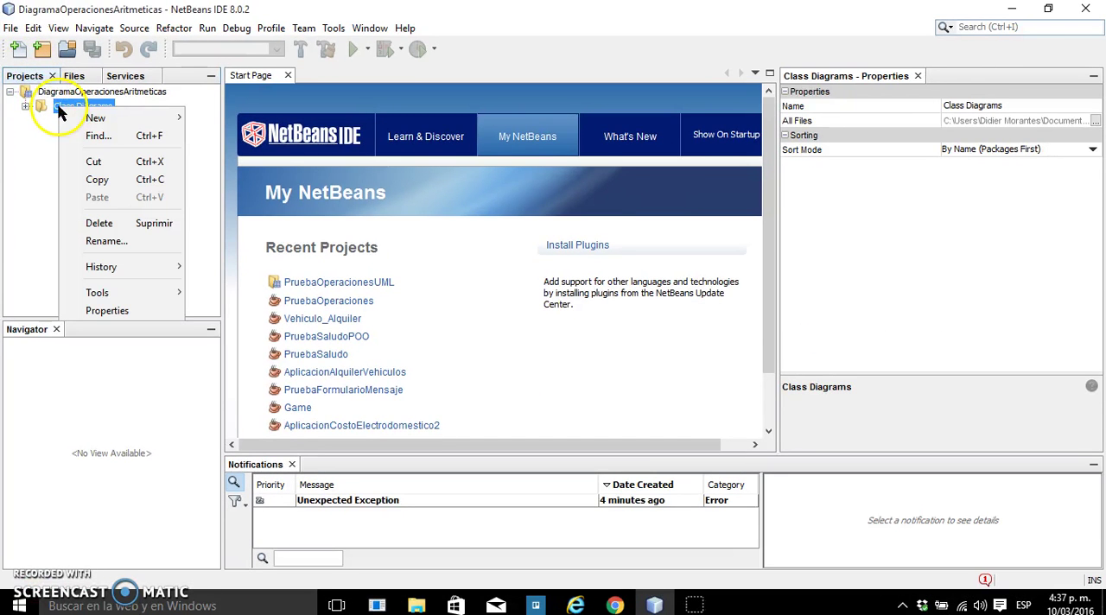
mouse_move(154, 123)
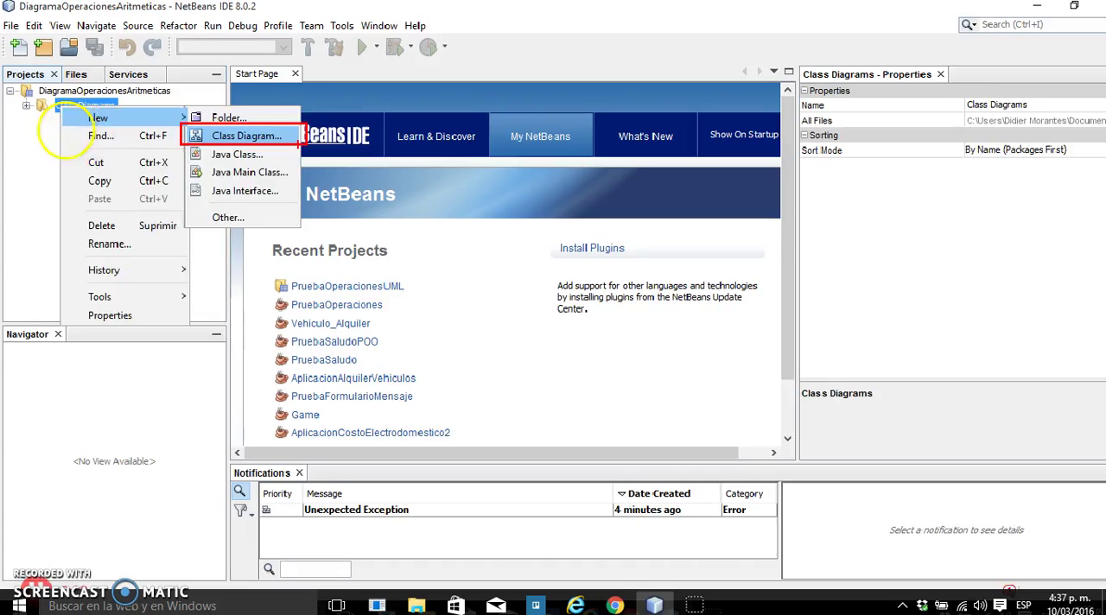
click(433, 139)
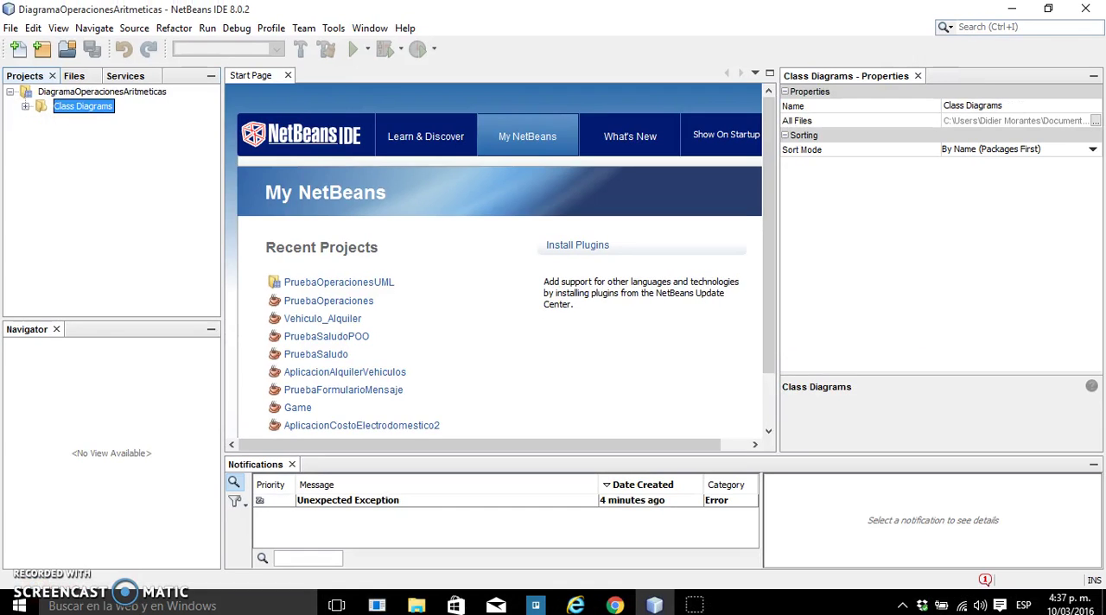
right_click(76, 107)
mouse_move(148, 128)
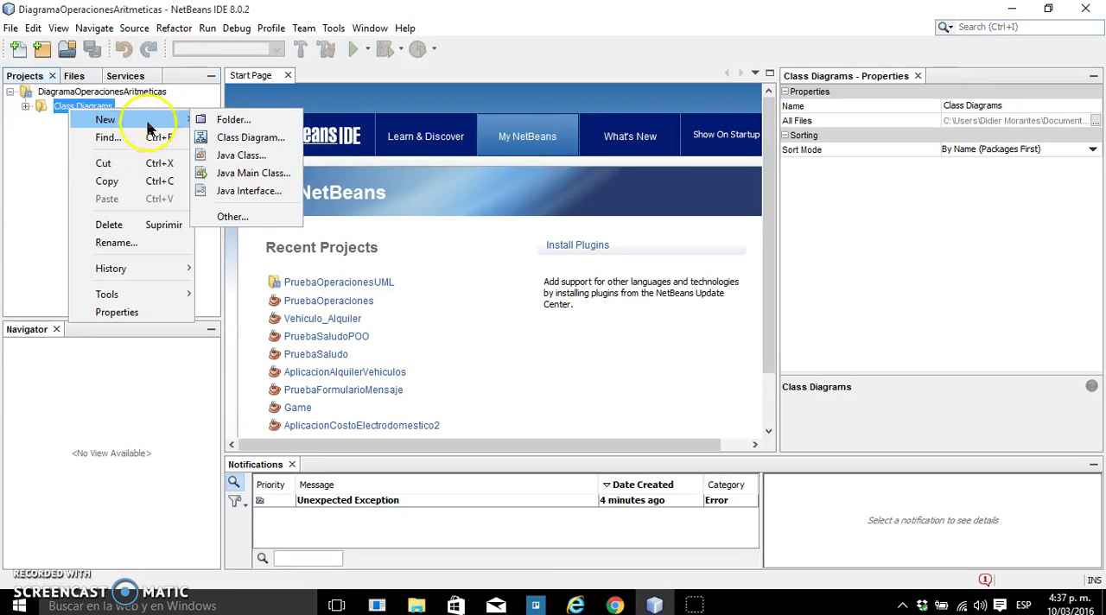
click(212, 139)
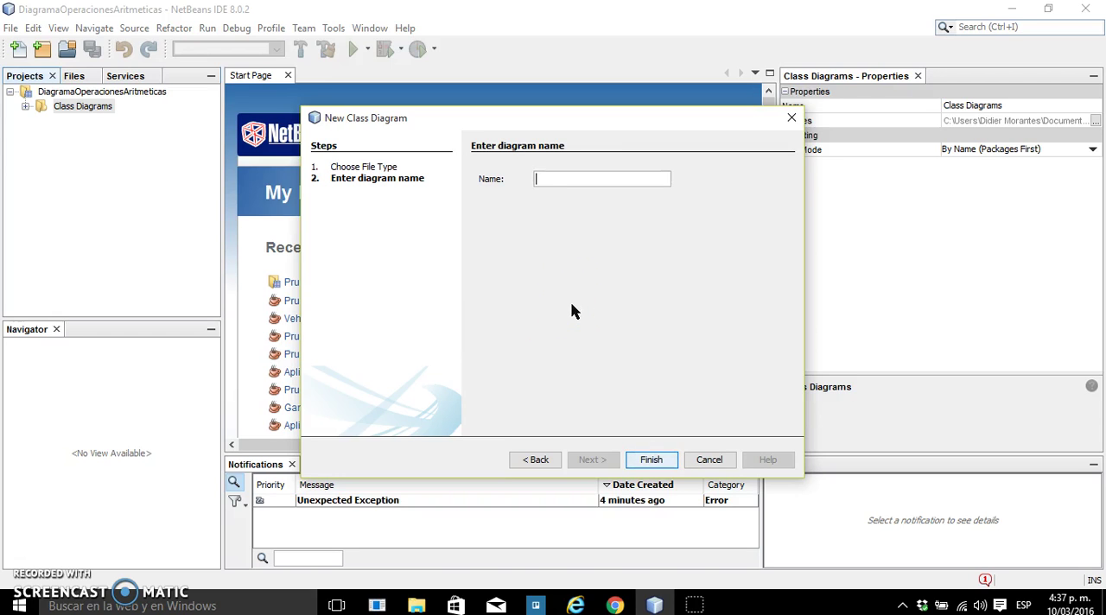
text(DiagramaOperaciones)
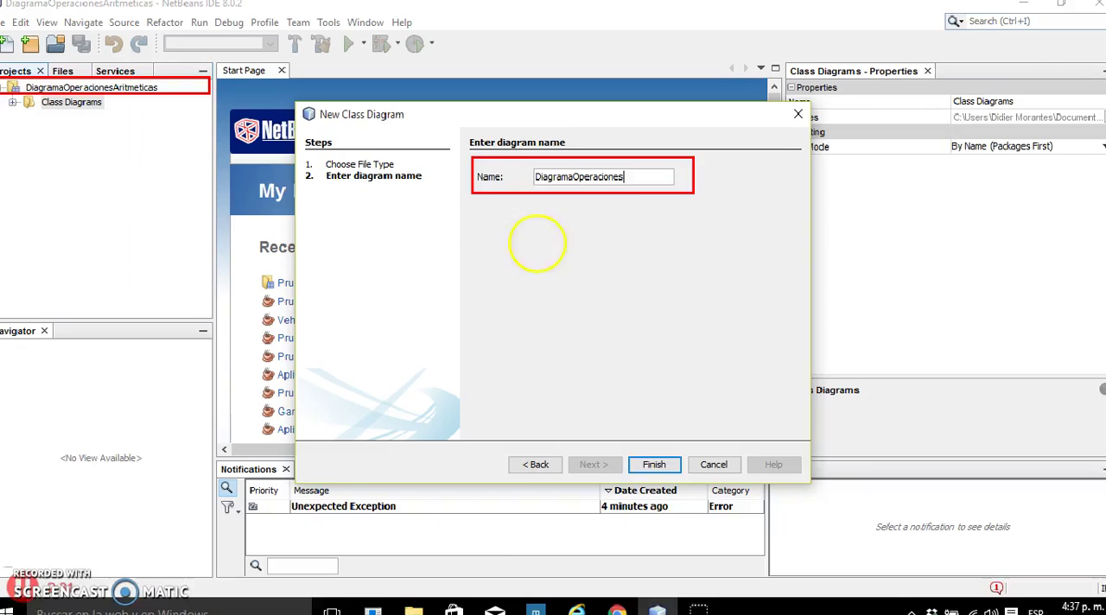
click(654, 464)
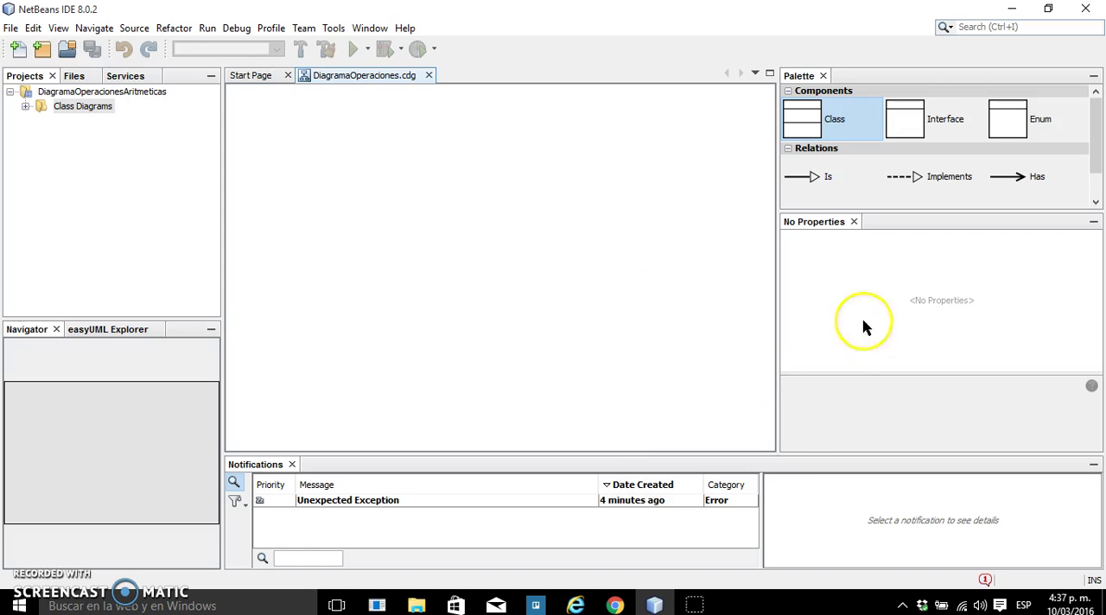
Widen the diagram canvas and place two classes side by side on it
drag(778, 313, 831, 316)
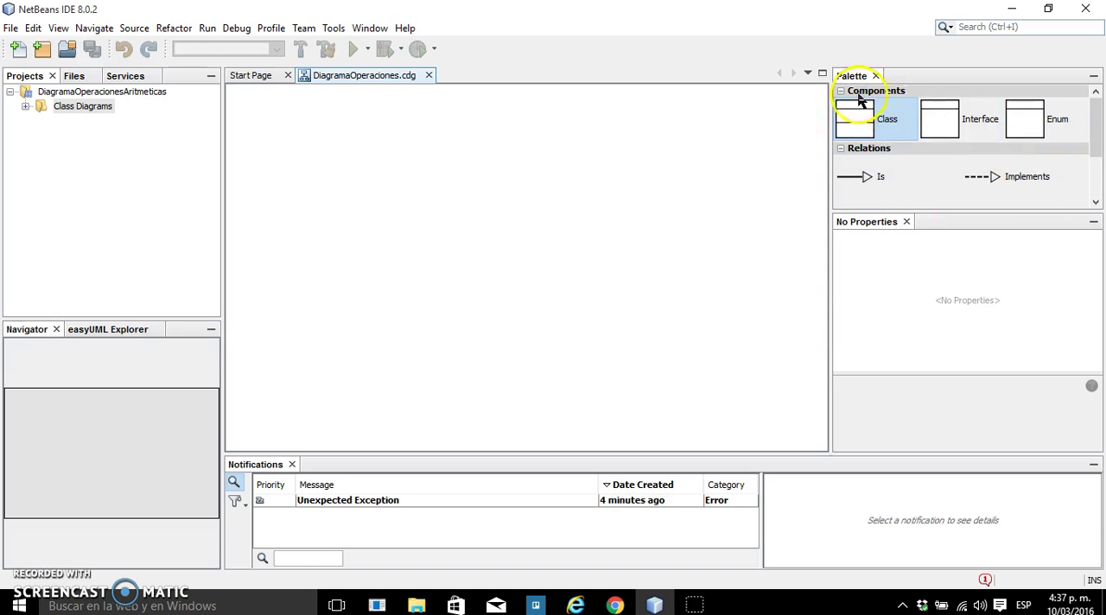
mouse_move(1094, 126)
mouse_down()
mouse_move(1094, 168)
mouse_move(1088, 117)
mouse_up()
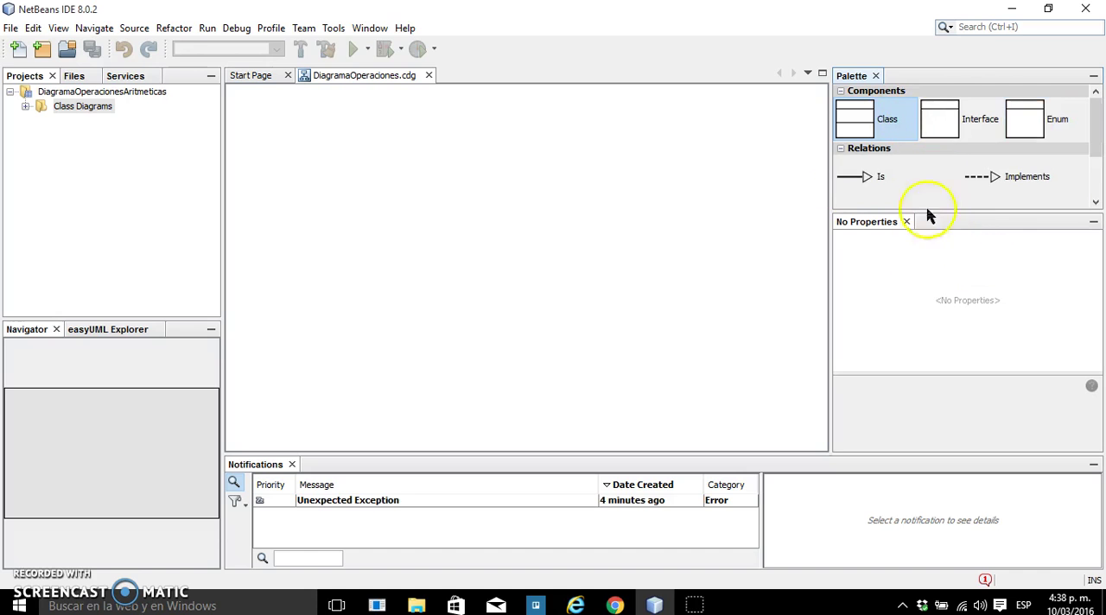
drag(856, 121, 610, 210)
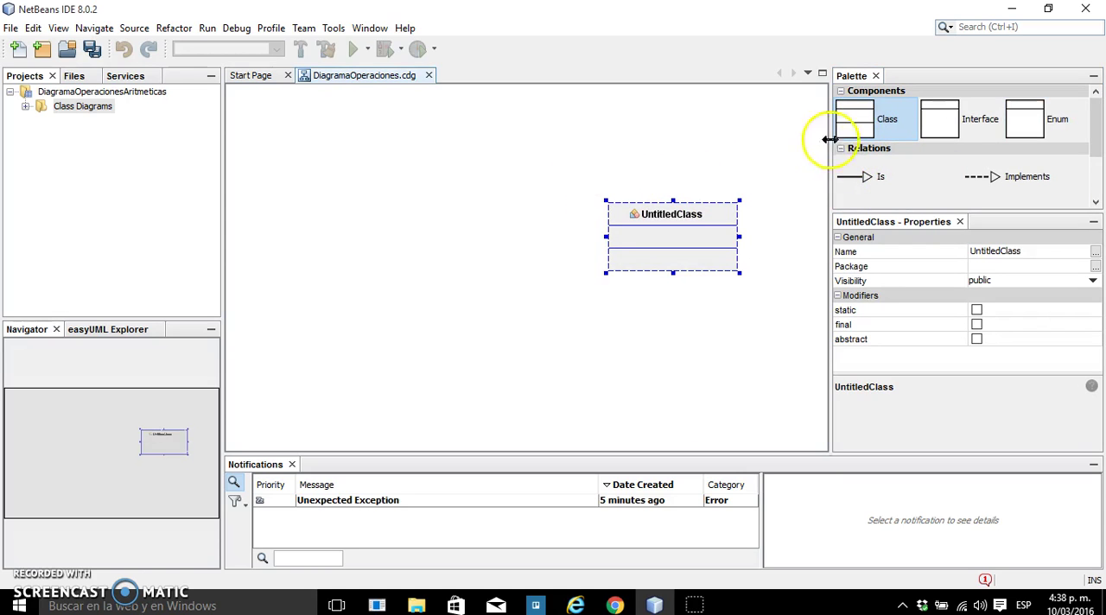
drag(855, 121, 396, 214)
drag(454, 249, 422, 243)
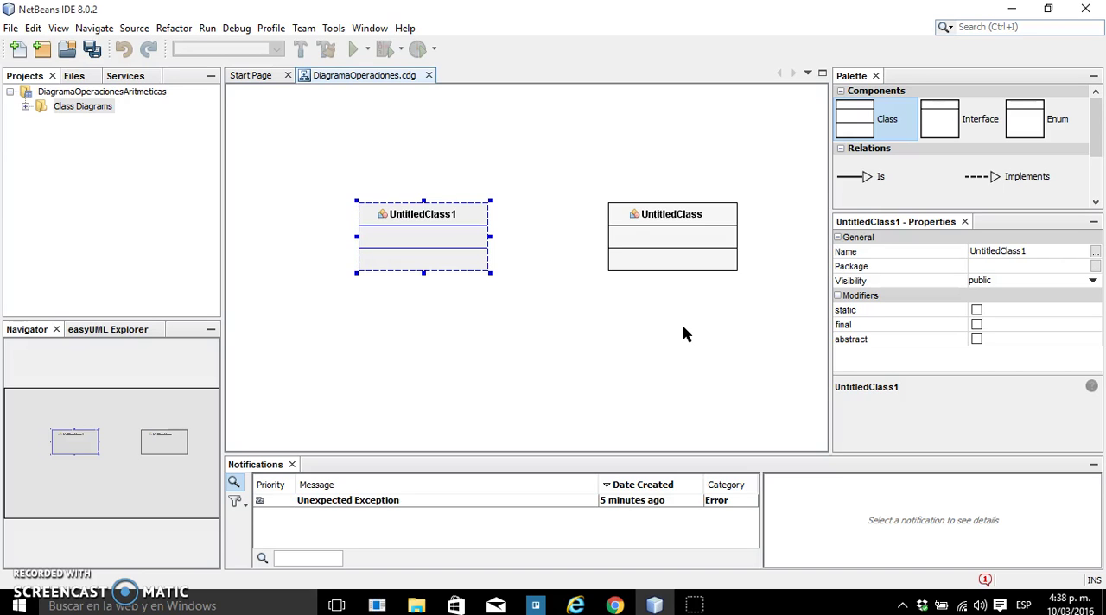
Rename the UntitledClass class as AplicacionCalculadora
mouse_move(677, 250)
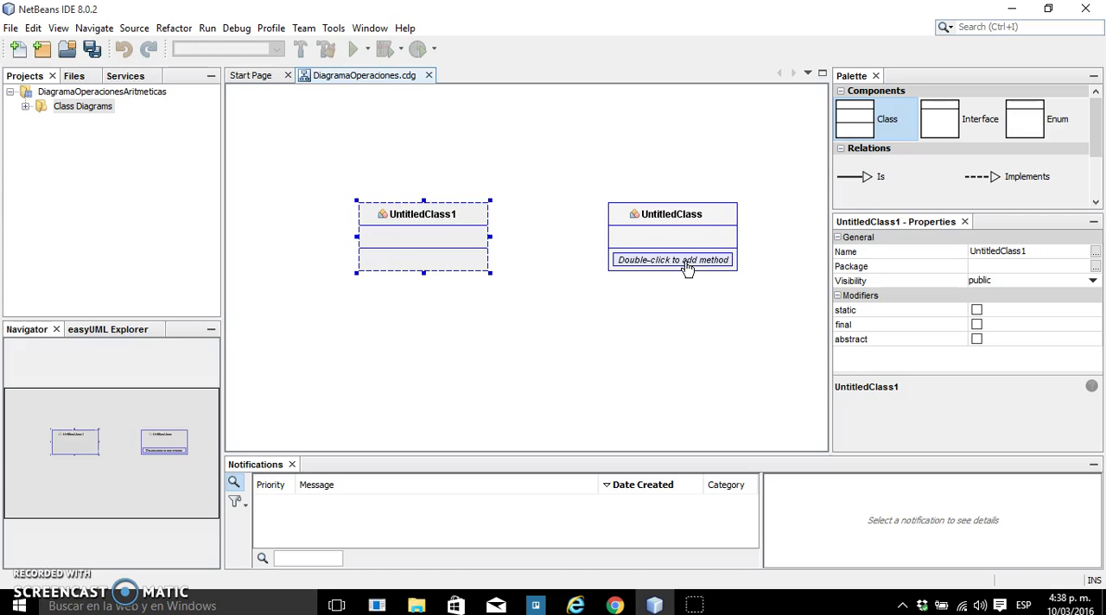
click(687, 263)
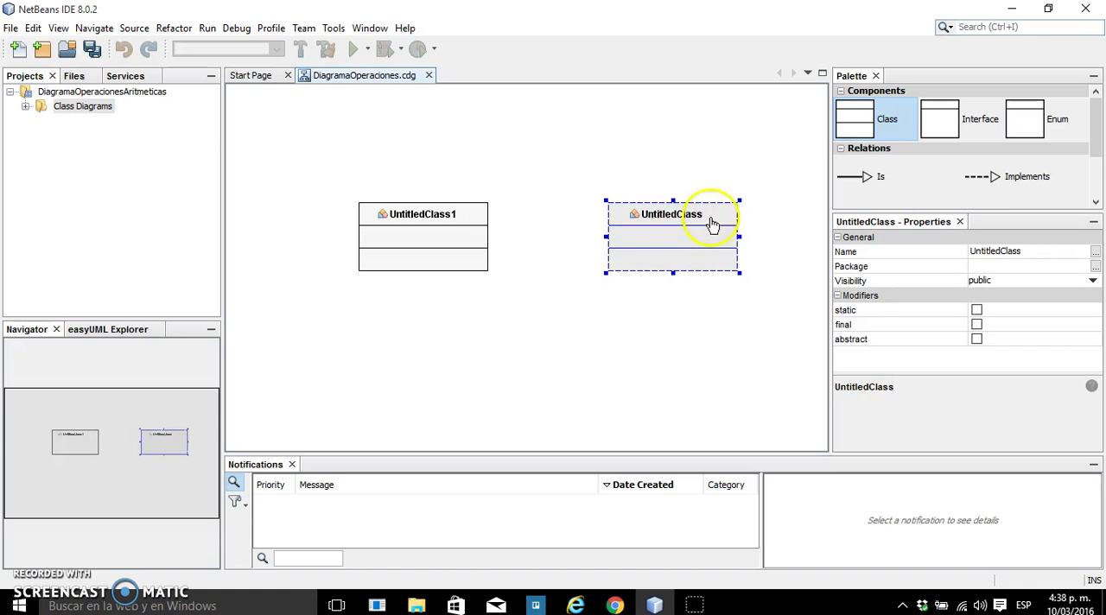
click(647, 338)
click(683, 222)
click(683, 221)
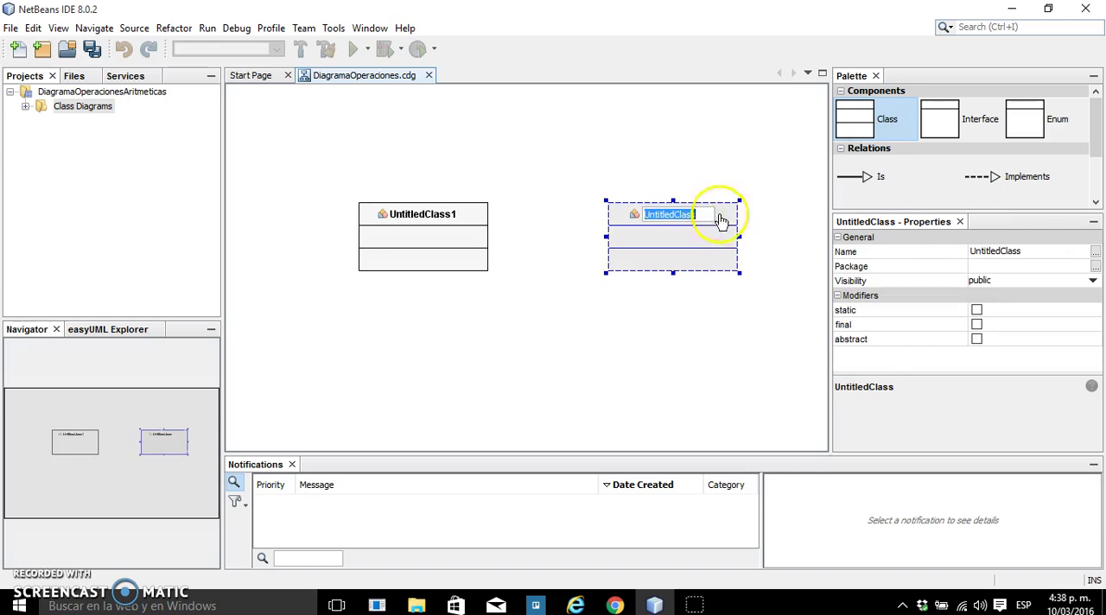
text(A)
click(663, 319)
Check the exercise PDF in Chrome, return to the NetBeans diagram, and rename UntitledClass1 as Calculadora
click(615, 605)
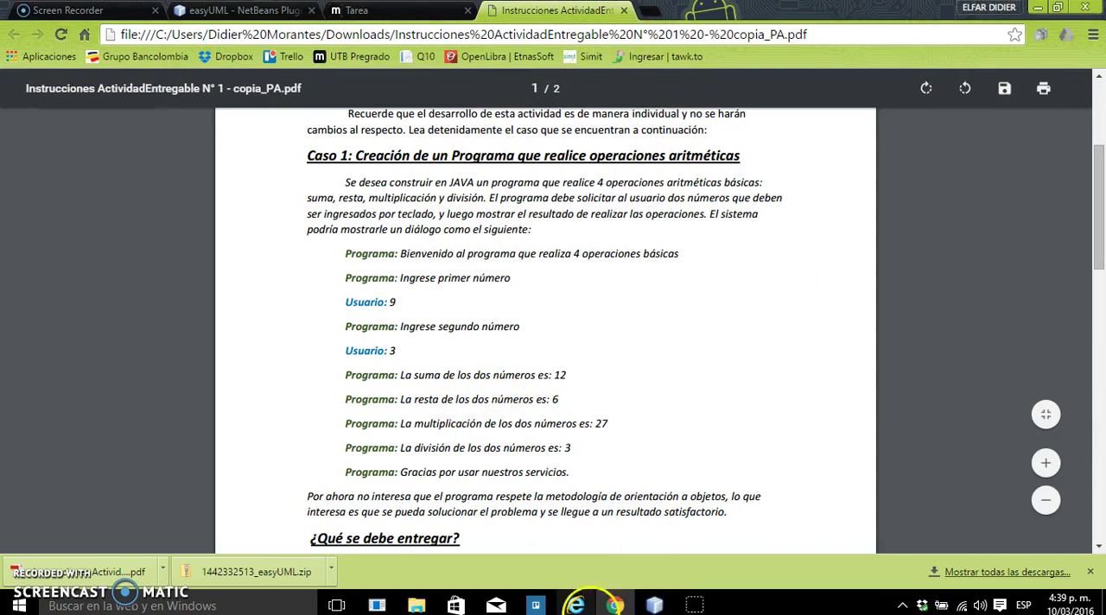
click(654, 605)
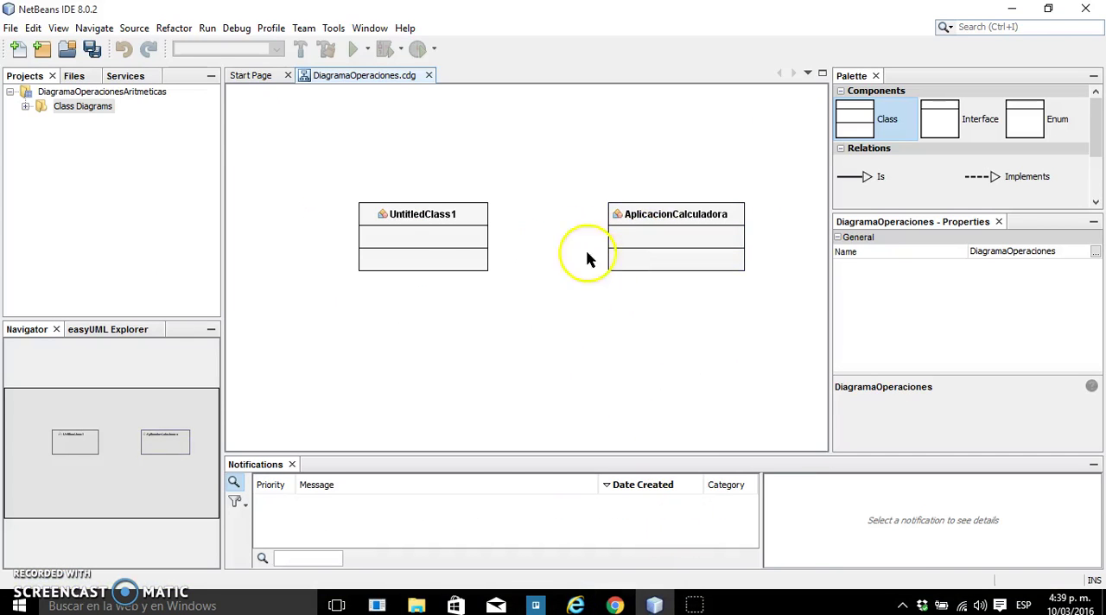
click(435, 226)
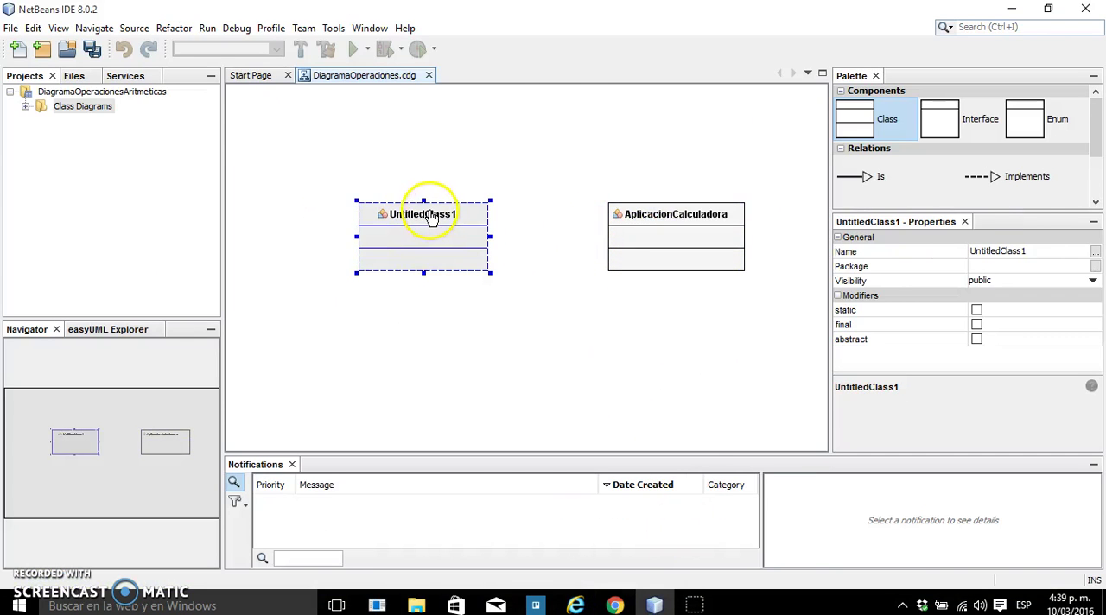
double_click(440, 218)
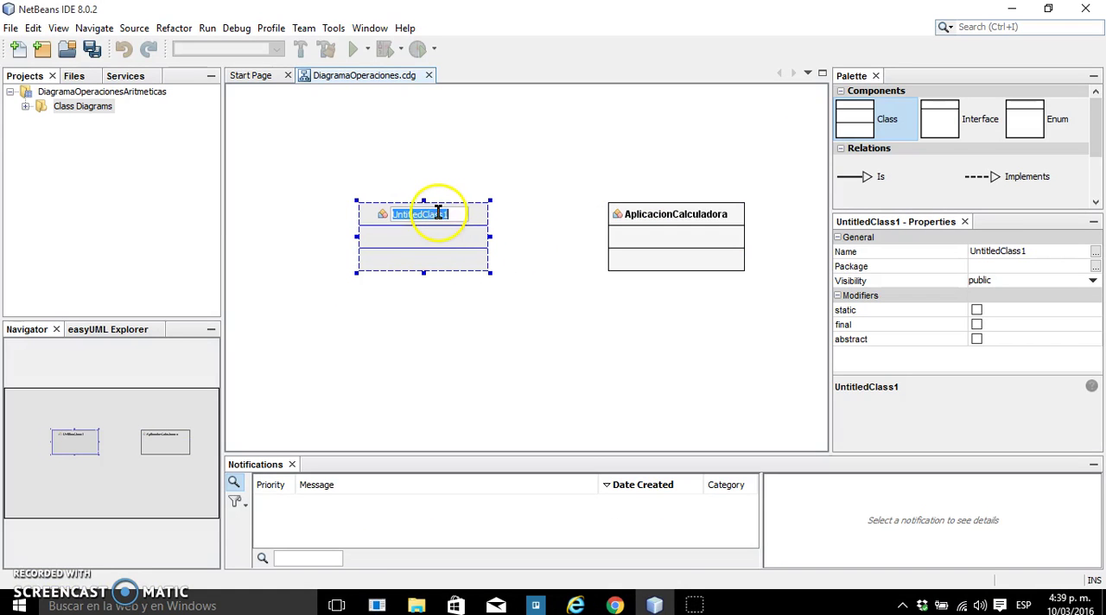
text(Calculadora)
click(602, 342)
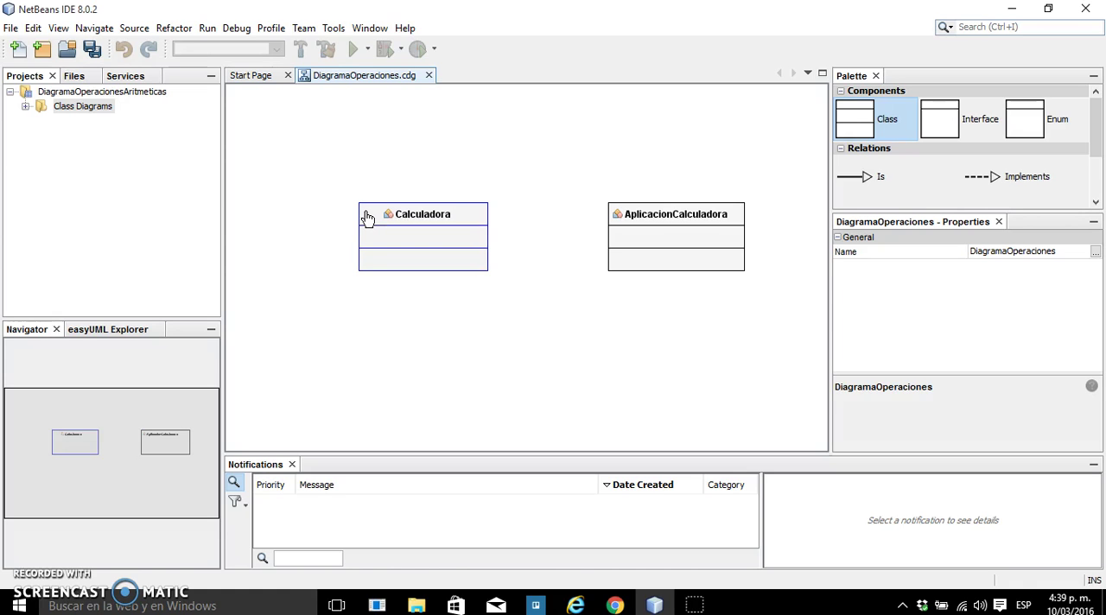
Add a field named dato1 to the Calculadora class and select it
double_click(448, 246)
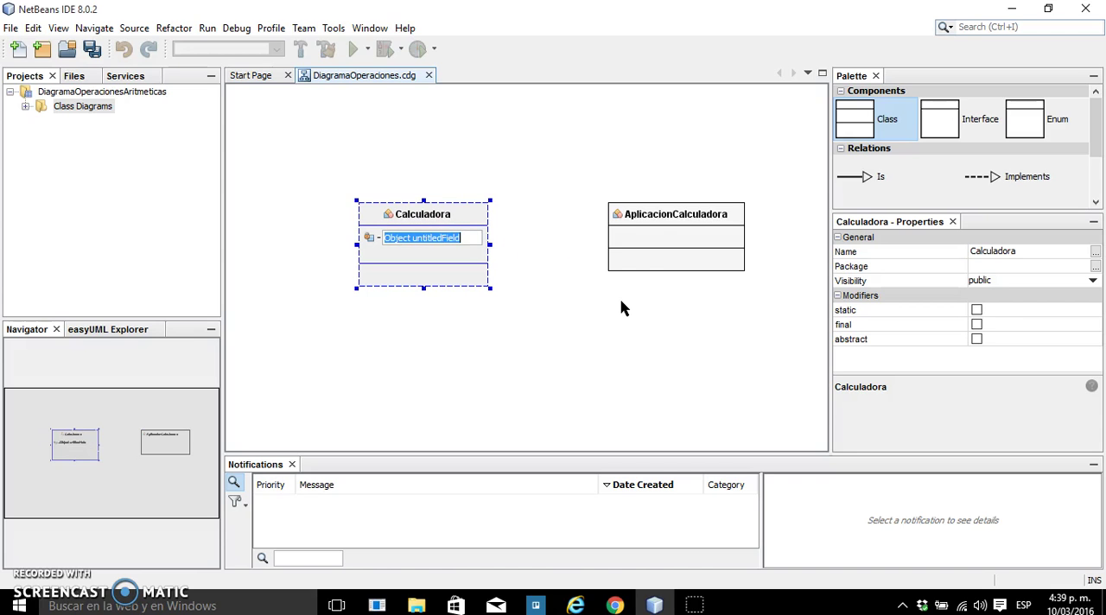
text(dat)
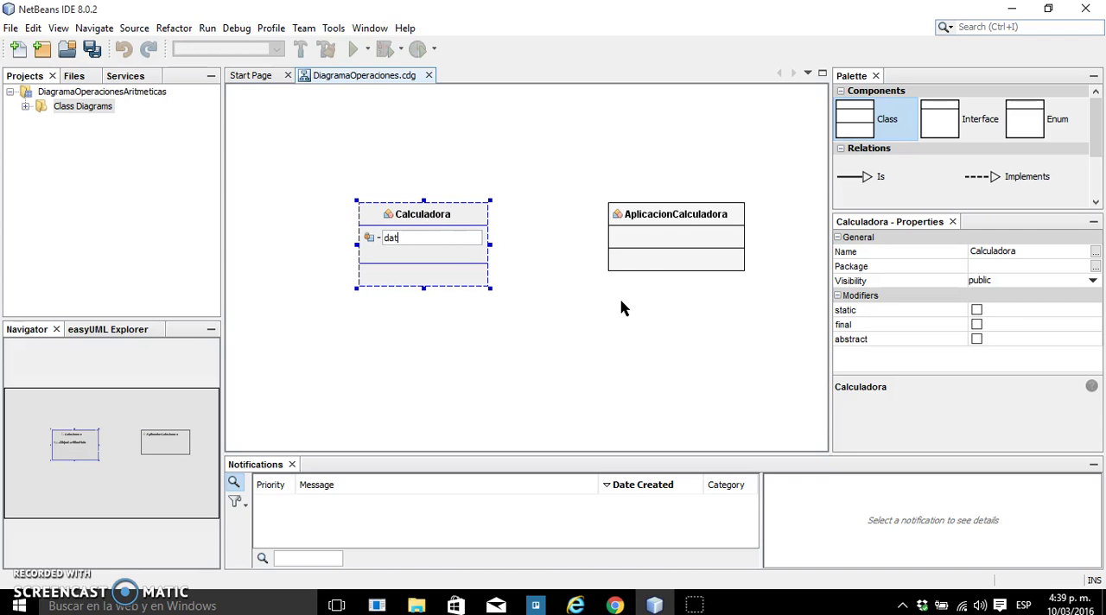
text(o1)
click(385, 256)
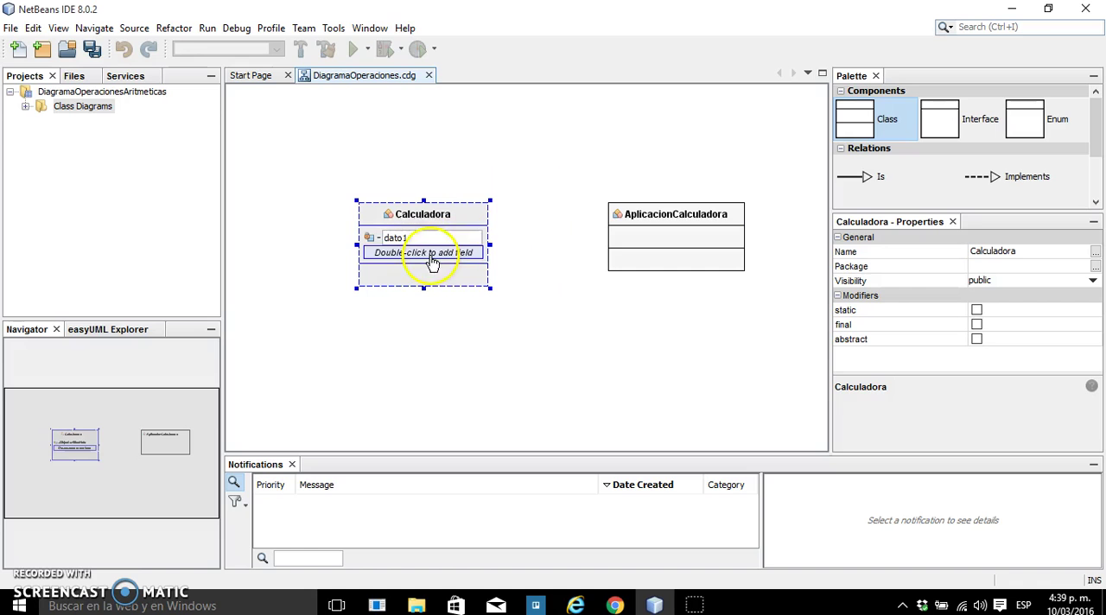
click(424, 244)
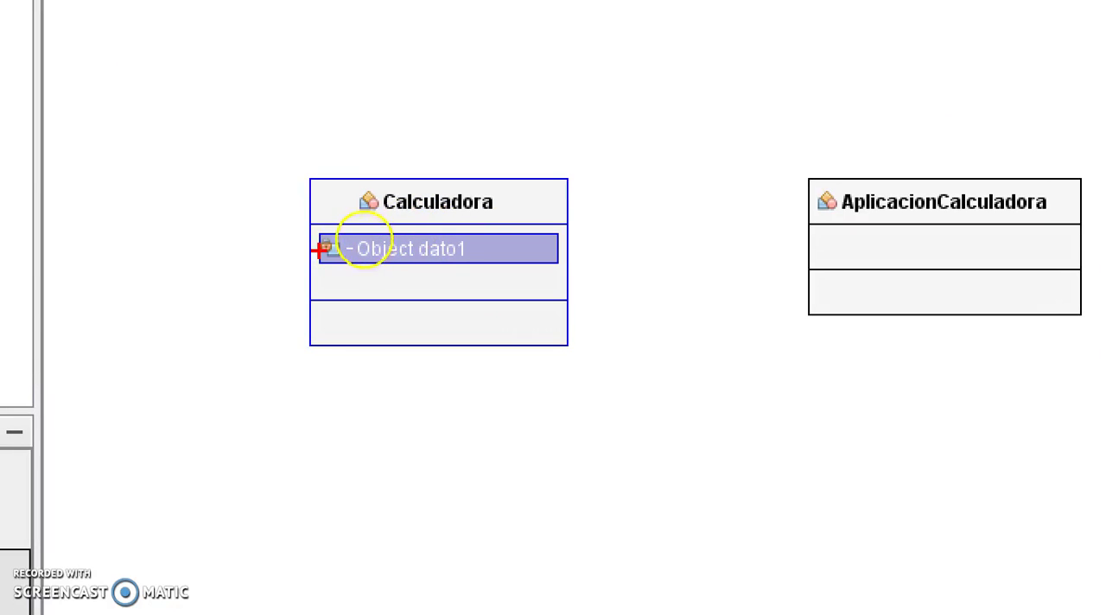
Set the type of the dato1 field in the Calculadora class to Int
drag(317, 235, 517, 262)
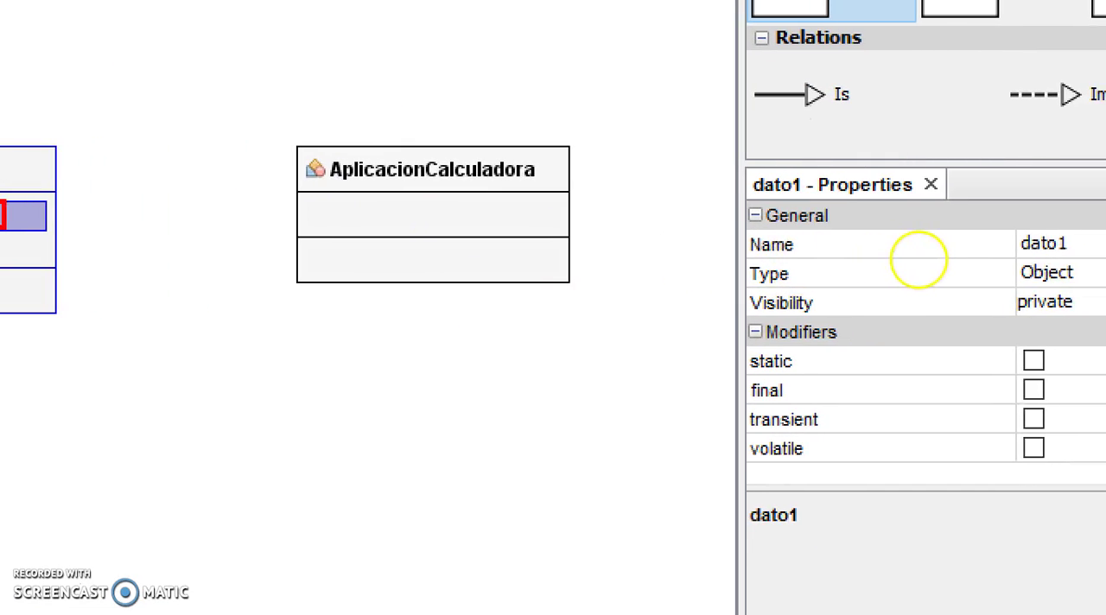
mouse_move(628, 192)
mouse_down()
mouse_move(1020, 251)
mouse_move(1019, 203)
mouse_move(1021, 214)
mouse_up()
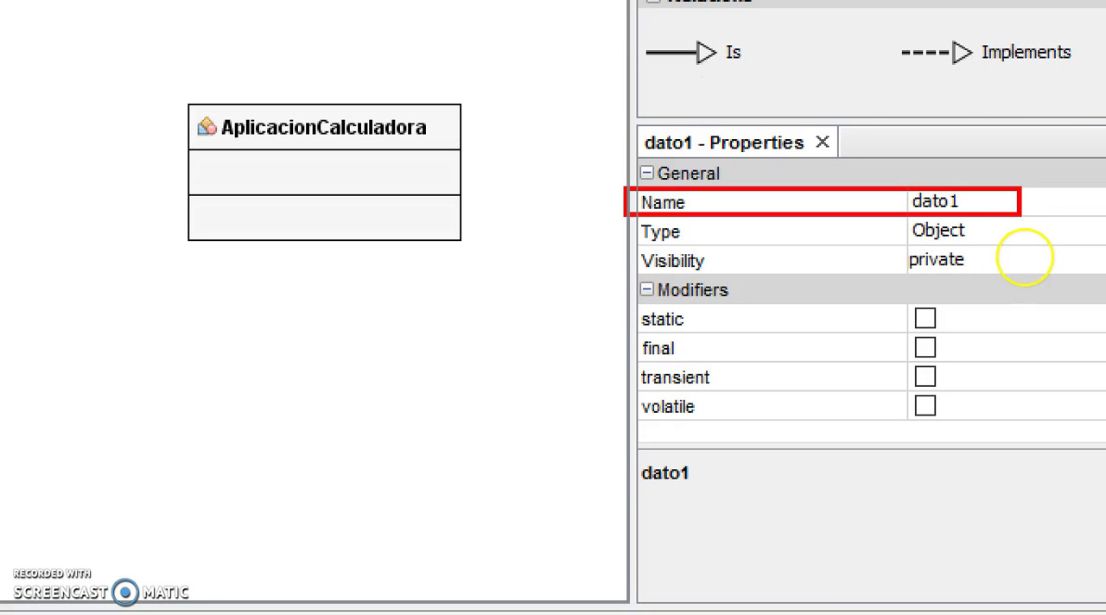
mouse_move(623, 214)
mouse_down()
mouse_move(1027, 234)
mouse_move(1025, 249)
mouse_up()
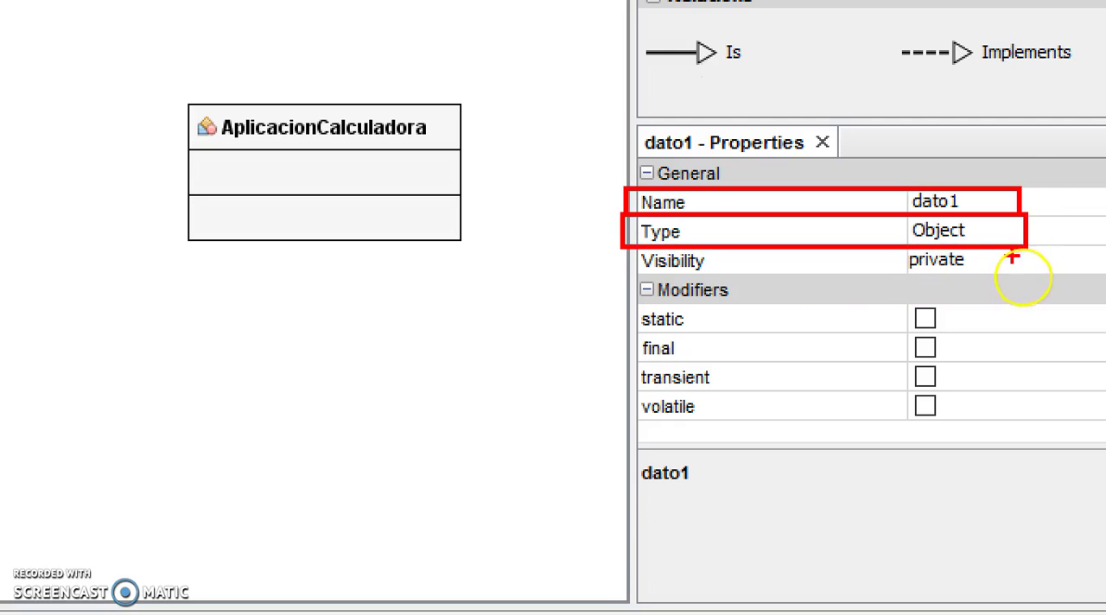
click(954, 232)
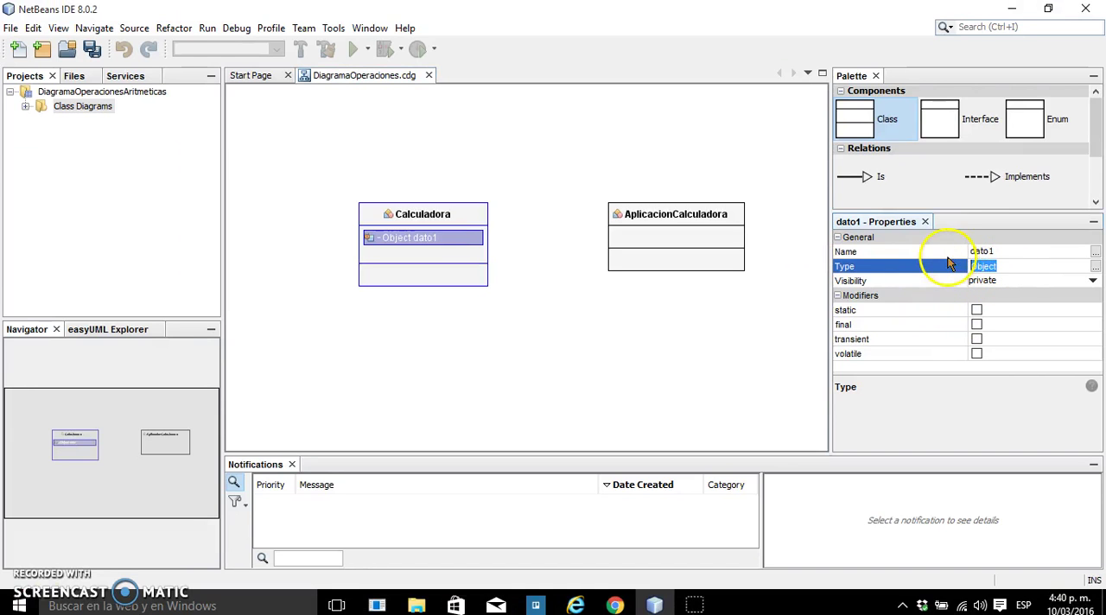
text(int)
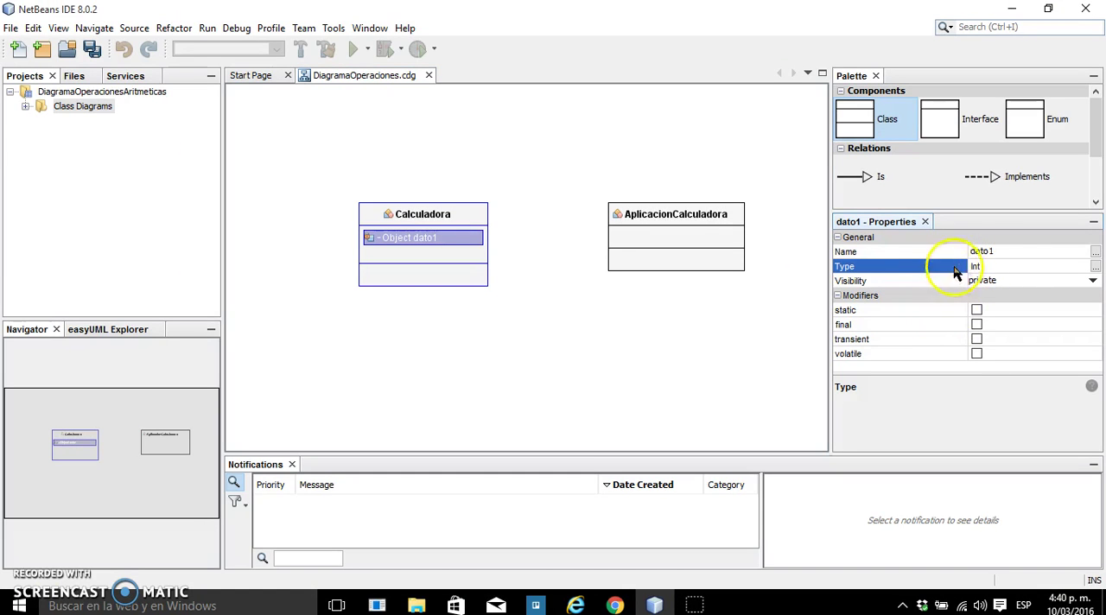
Set the visibility of the dato1 field to public and deselect the field
click(990, 280)
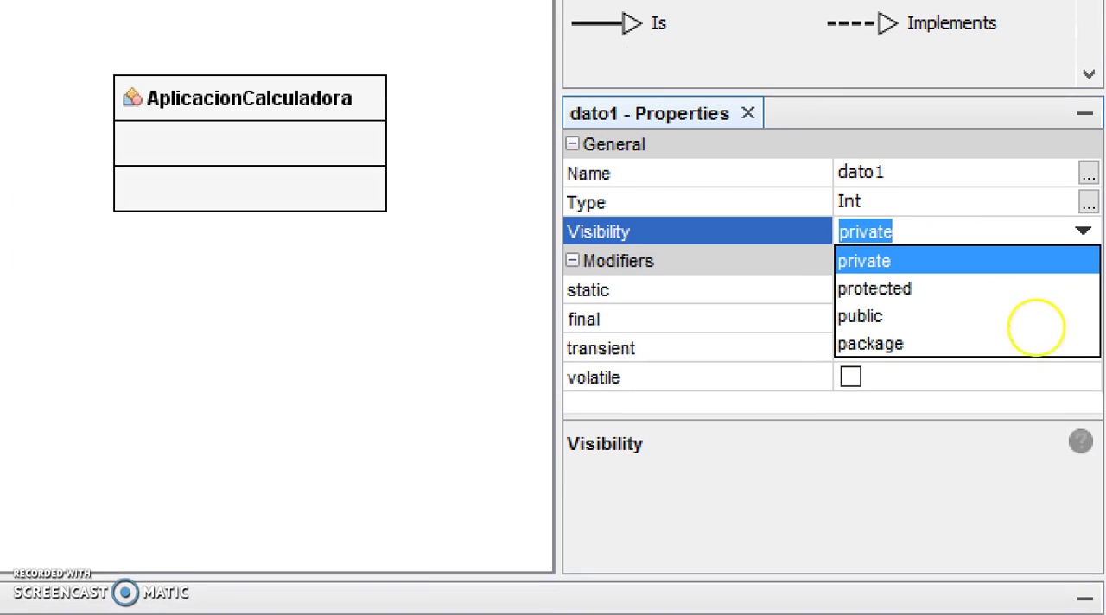
mouse_move(823, 300)
mouse_down()
mouse_move(853, 313)
mouse_move(1096, 327)
mouse_up()
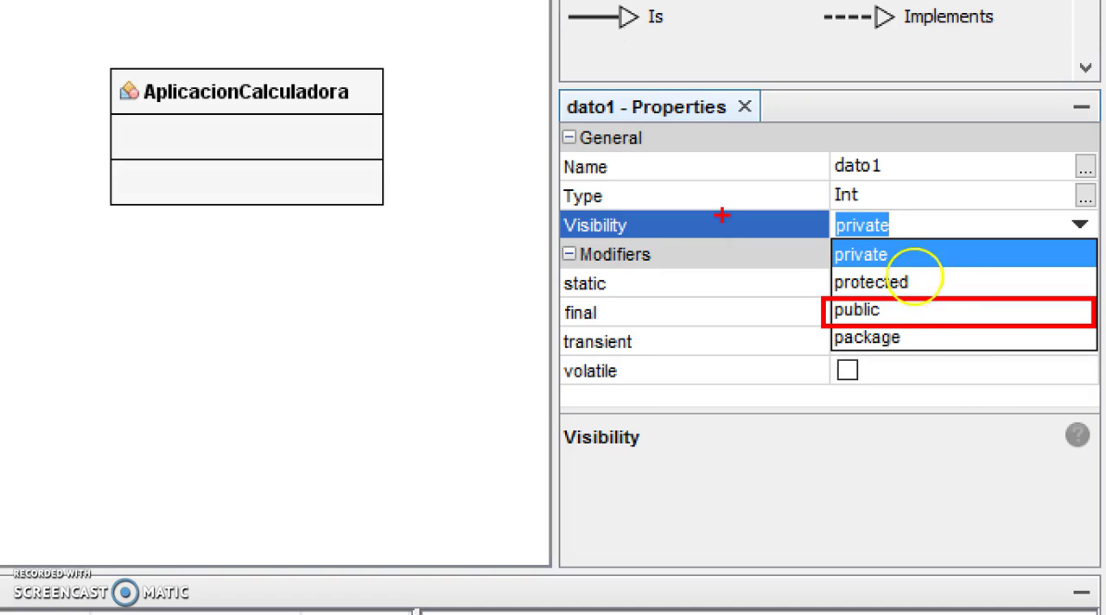
mouse_move(821, 271)
mouse_down()
mouse_move(873, 298)
mouse_move(1094, 297)
mouse_up()
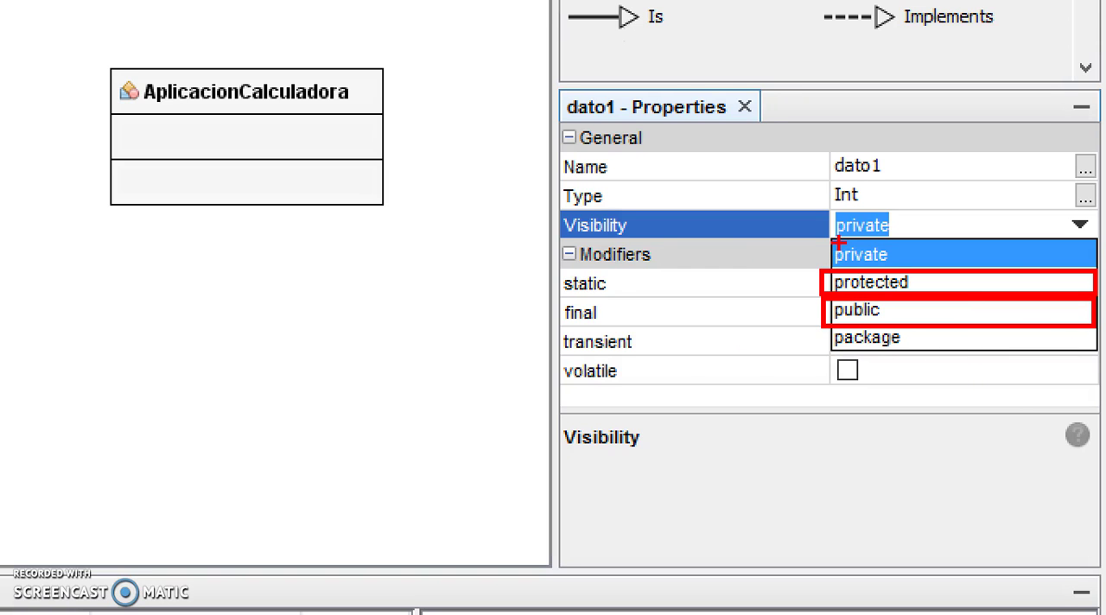
mouse_move(807, 296)
mouse_down()
mouse_move(821, 320)
mouse_move(1103, 320)
mouse_up()
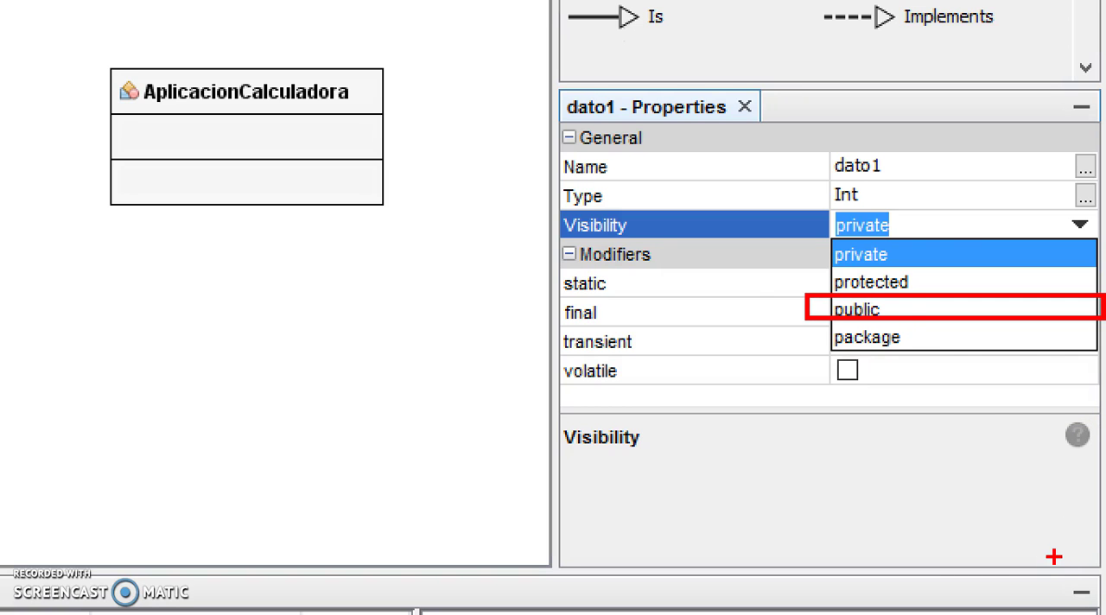
mouse_move(783, 294)
mouse_down()
mouse_move(791, 325)
mouse_move(811, 315)
mouse_up()
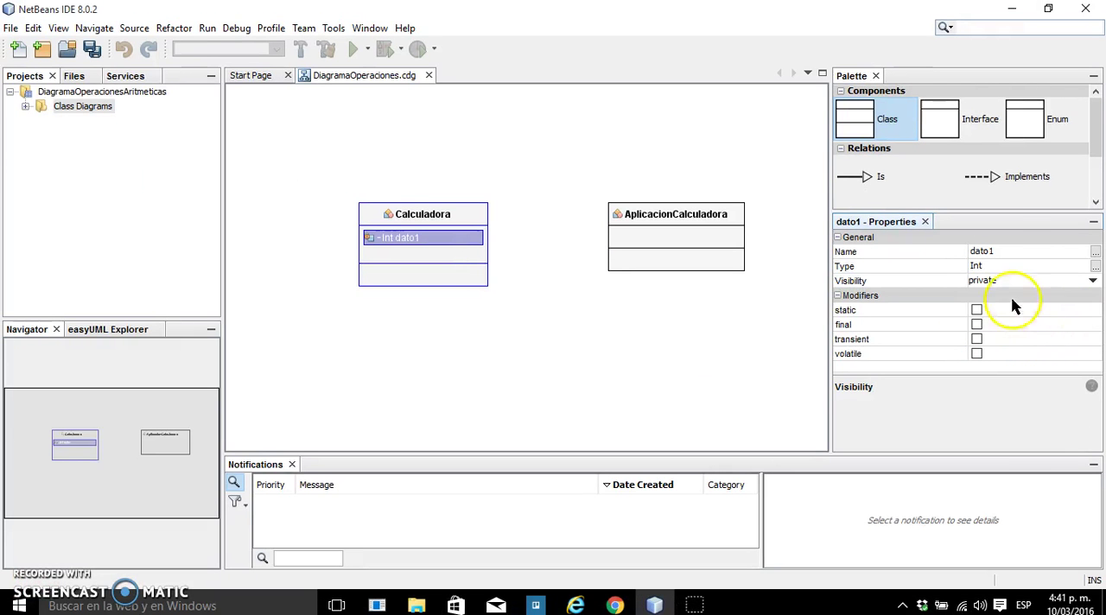
click(909, 225)
click(994, 324)
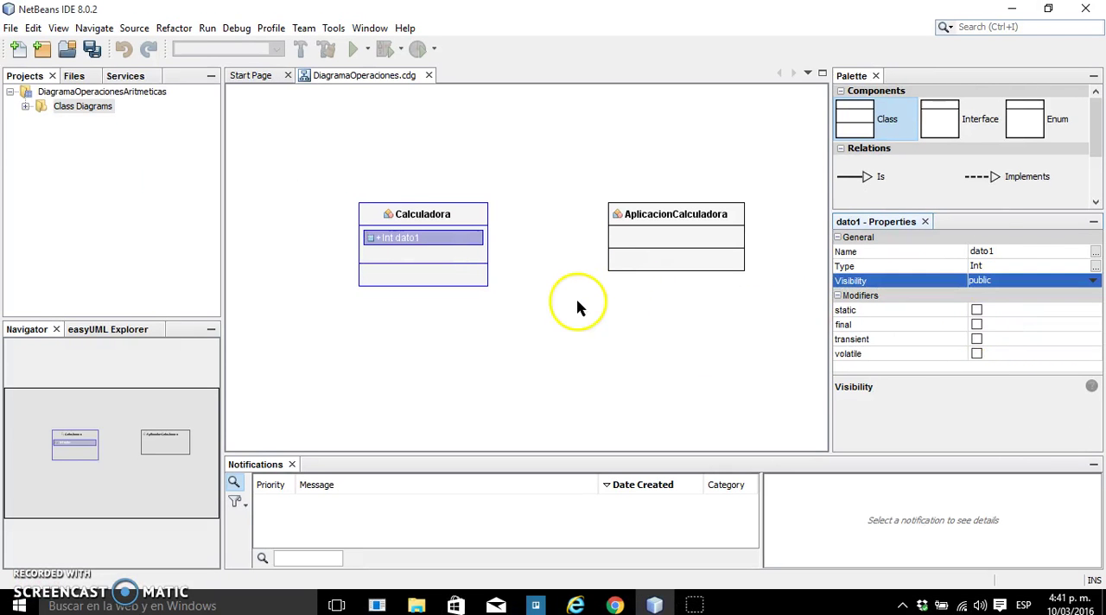
click(570, 308)
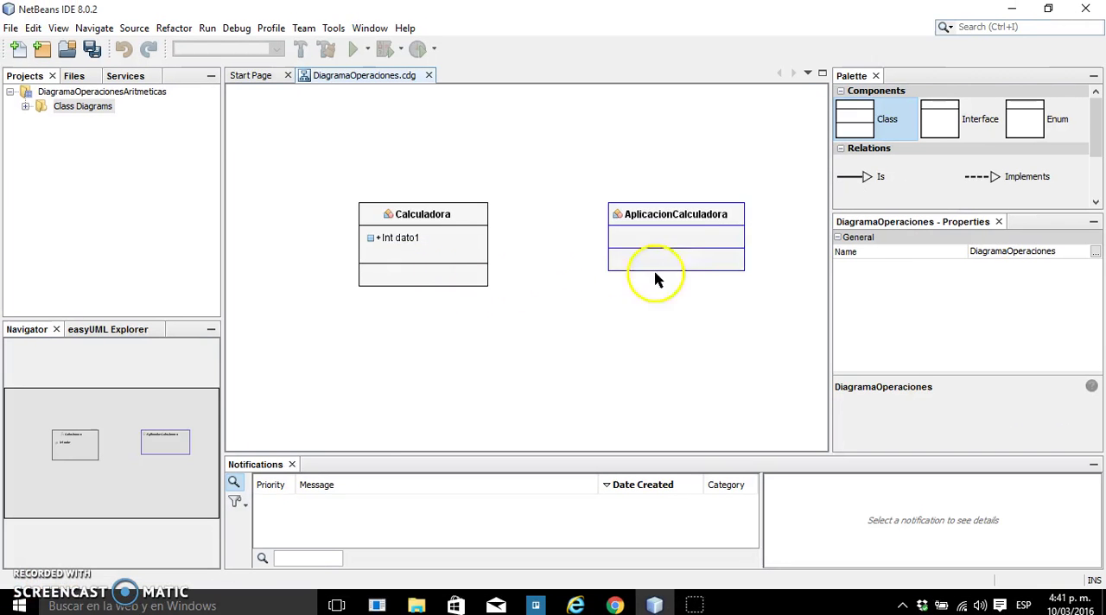
Switch the visibility of the dato1 field to protected and back to public
click(432, 238)
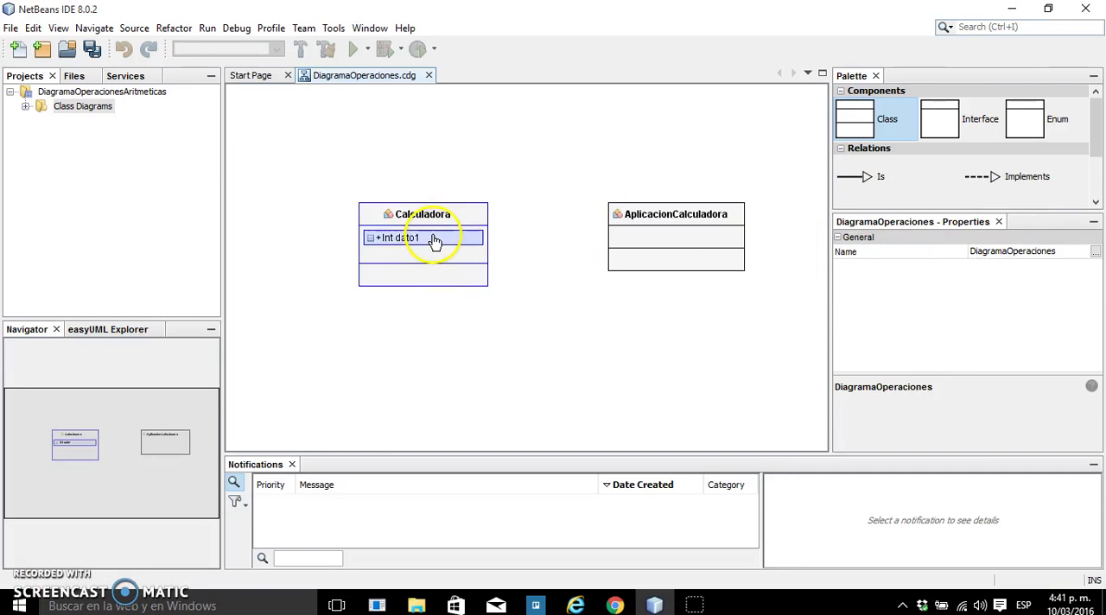
click(985, 281)
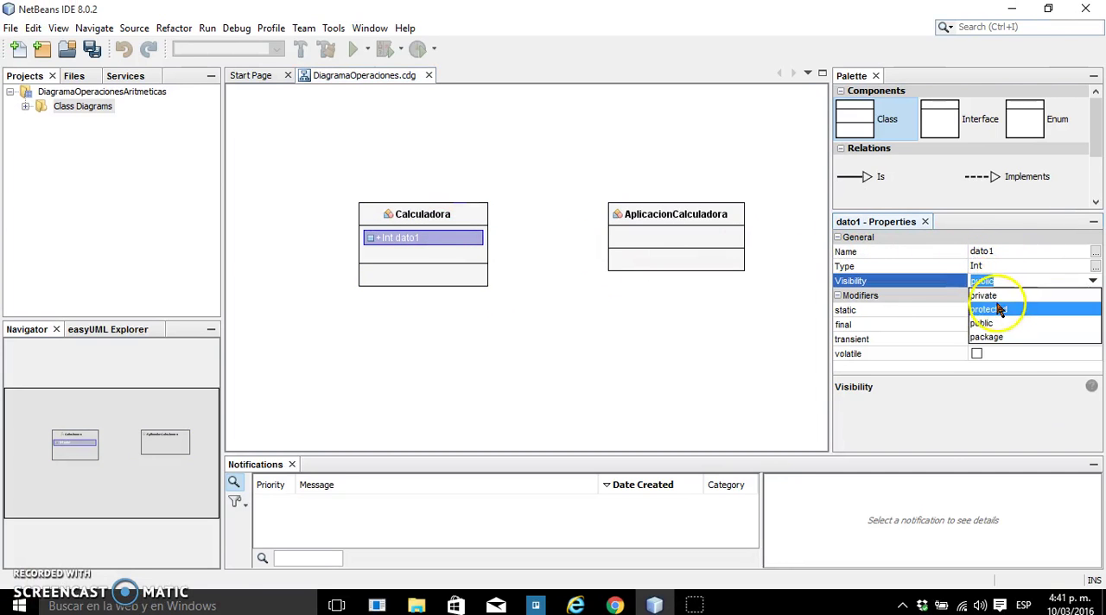
click(996, 310)
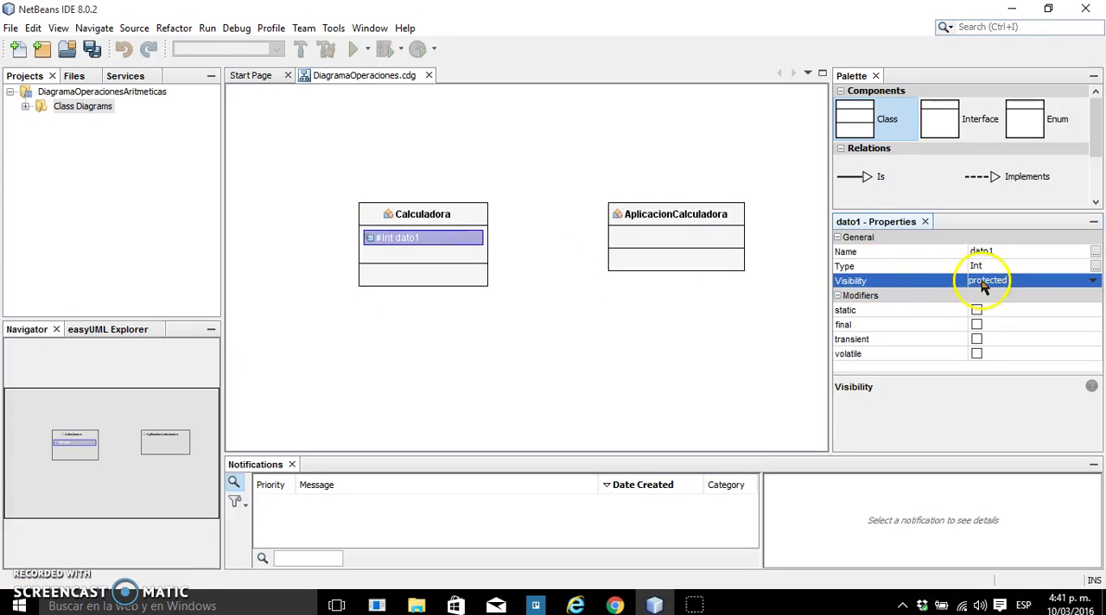
click(983, 286)
click(992, 324)
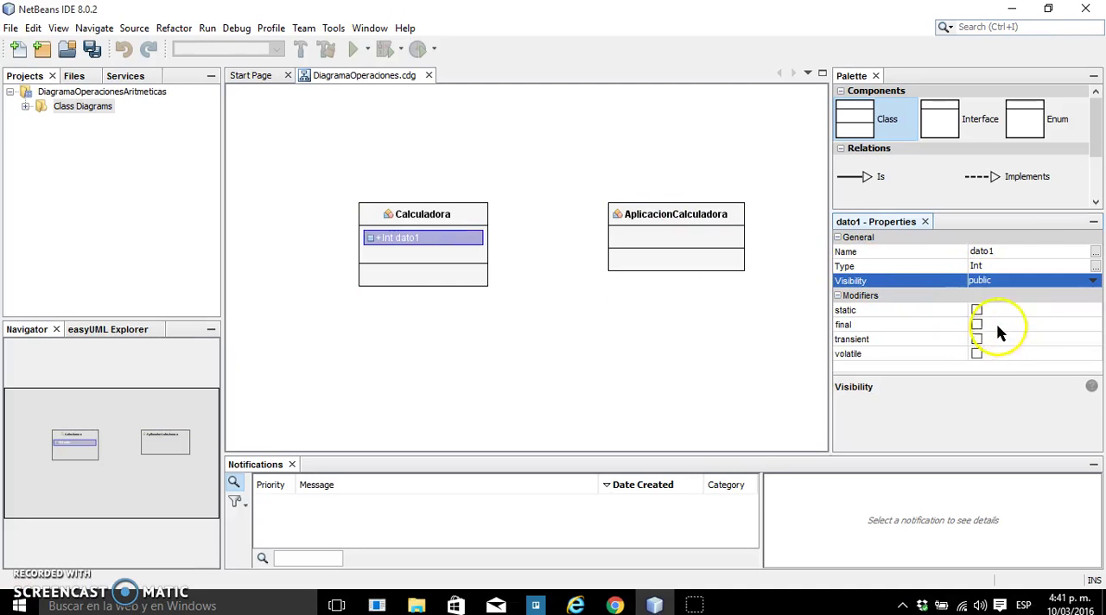
click(700, 316)
Add a second field, int dato2, to the Calculadora class below dato1
click(443, 253)
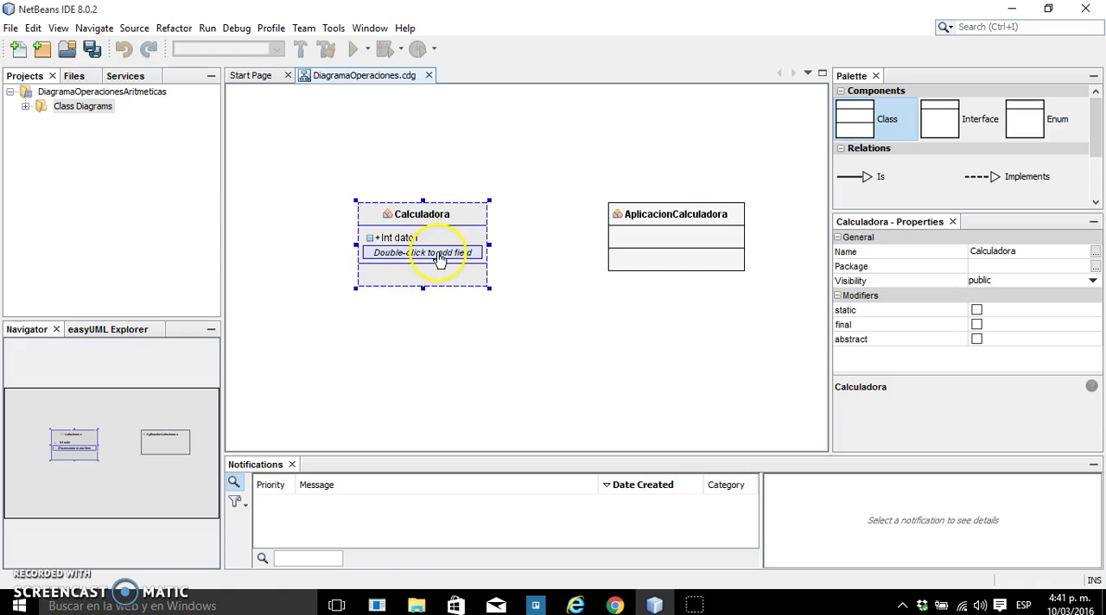
double_click(436, 253)
text(int d)
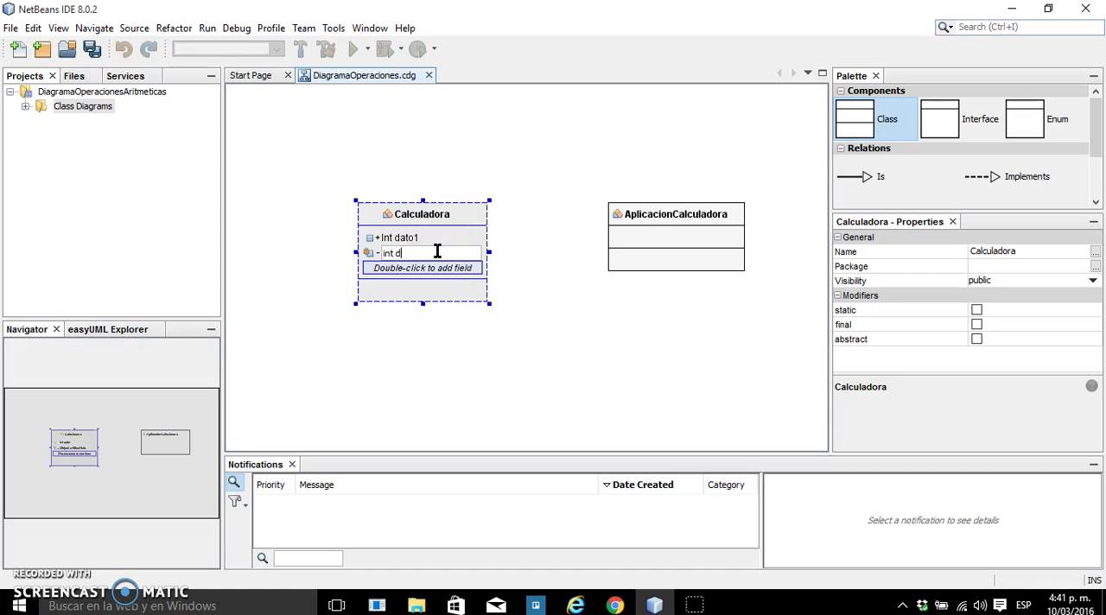
text(ato2)
click(274, 304)
click(440, 350)
Set the visibility of the dato2 field to public and deselect the field
click(437, 252)
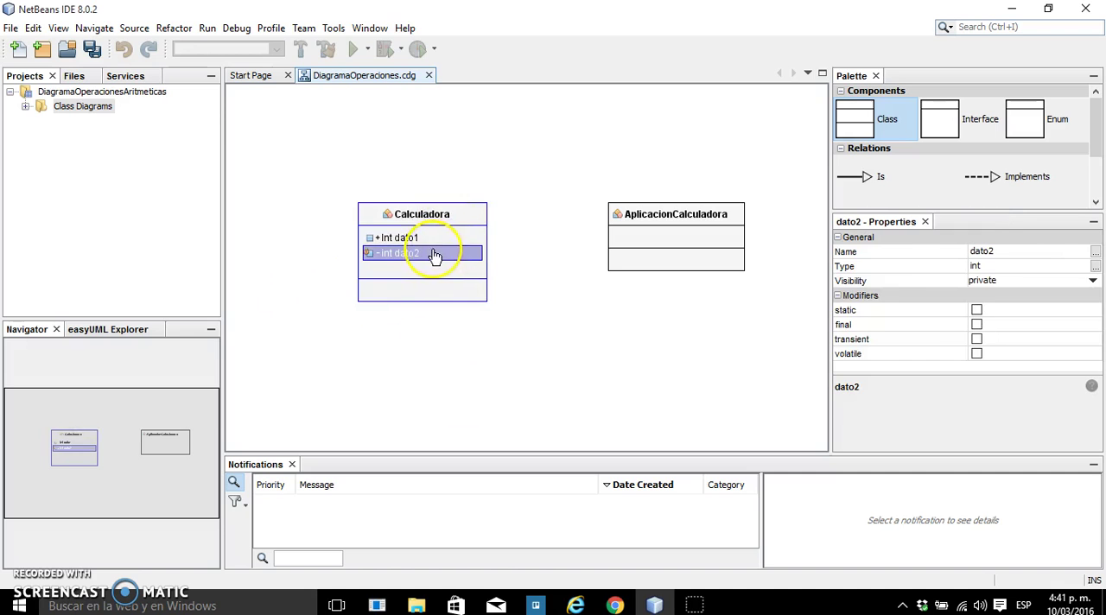
click(994, 281)
click(1037, 324)
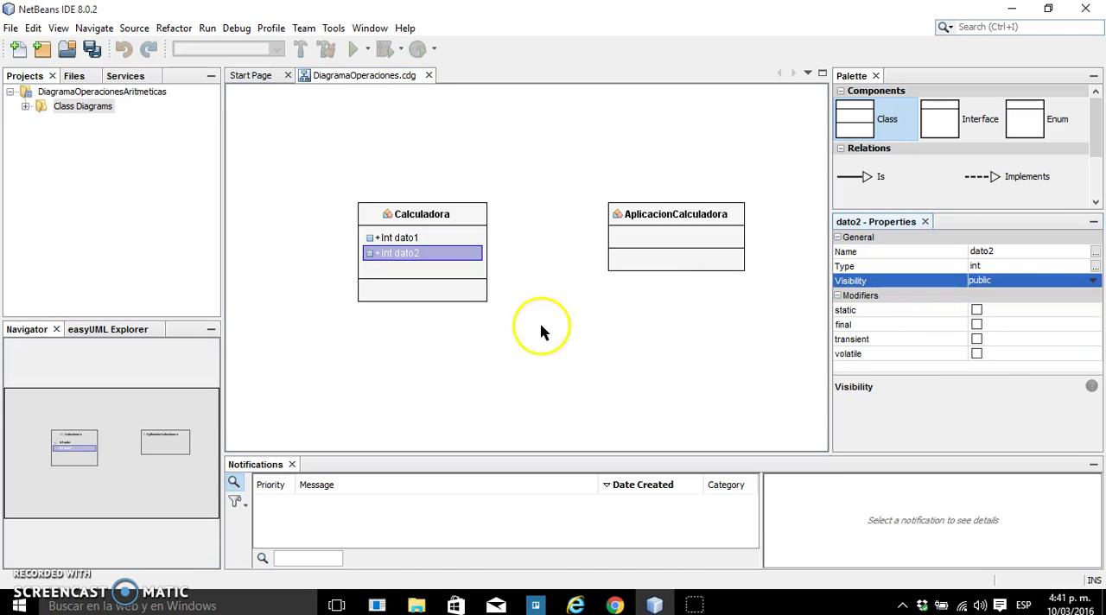
click(513, 331)
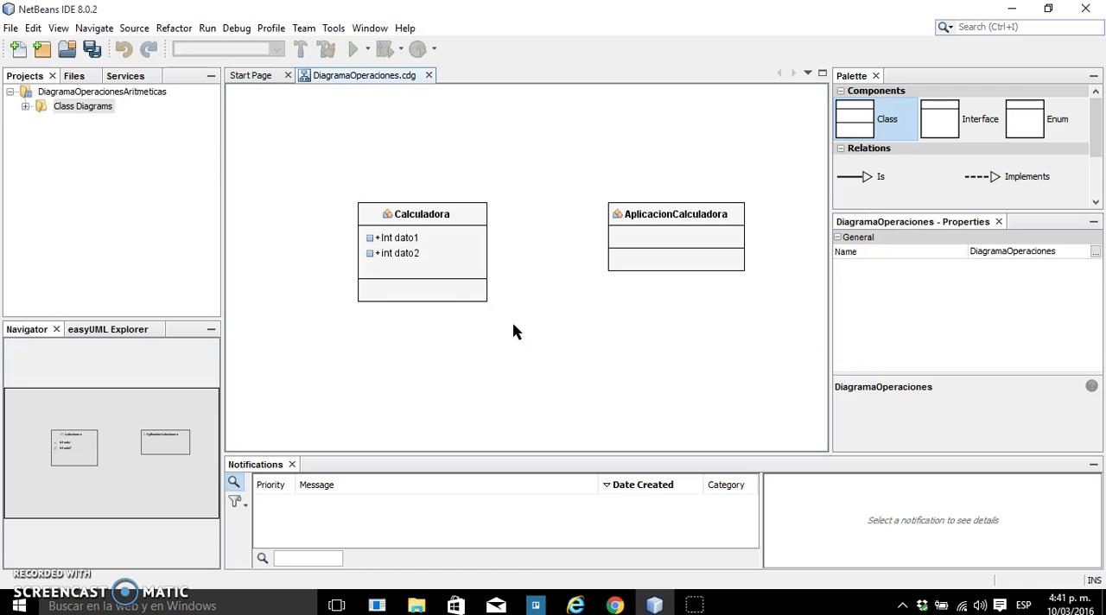
Add a third field, float resultado, to the Calculadora class below dato2
click(400, 253)
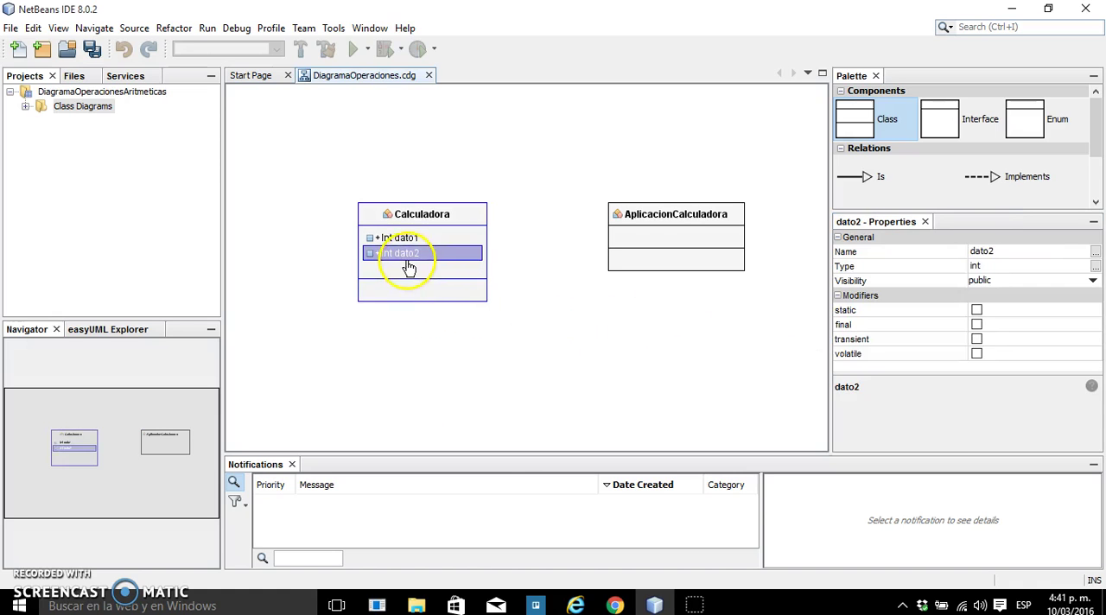
click(402, 270)
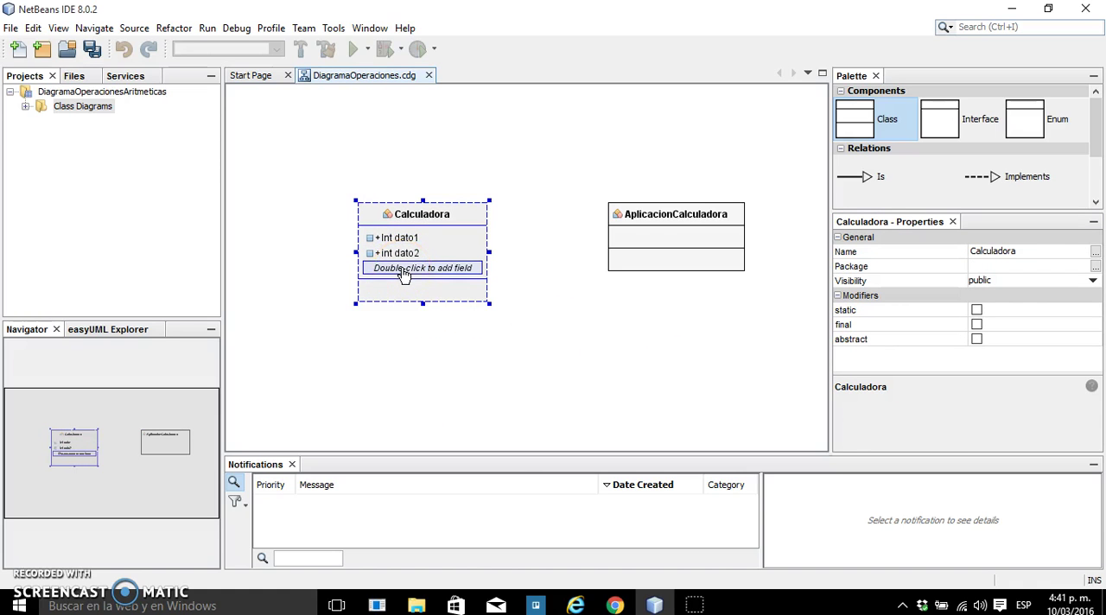
double_click(400, 269)
text(float resultado)
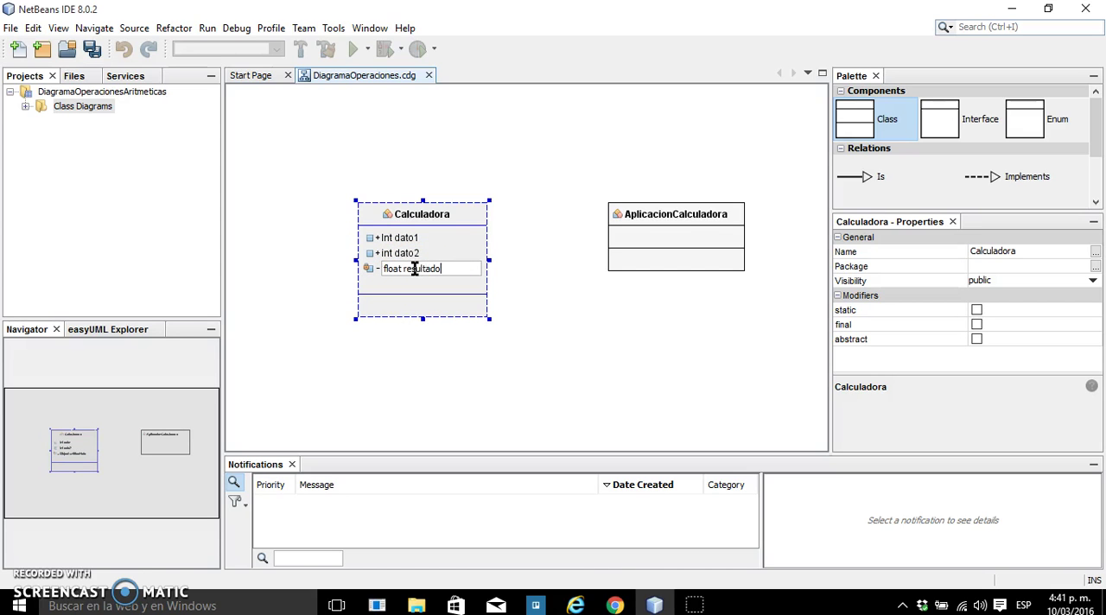
key(Return)
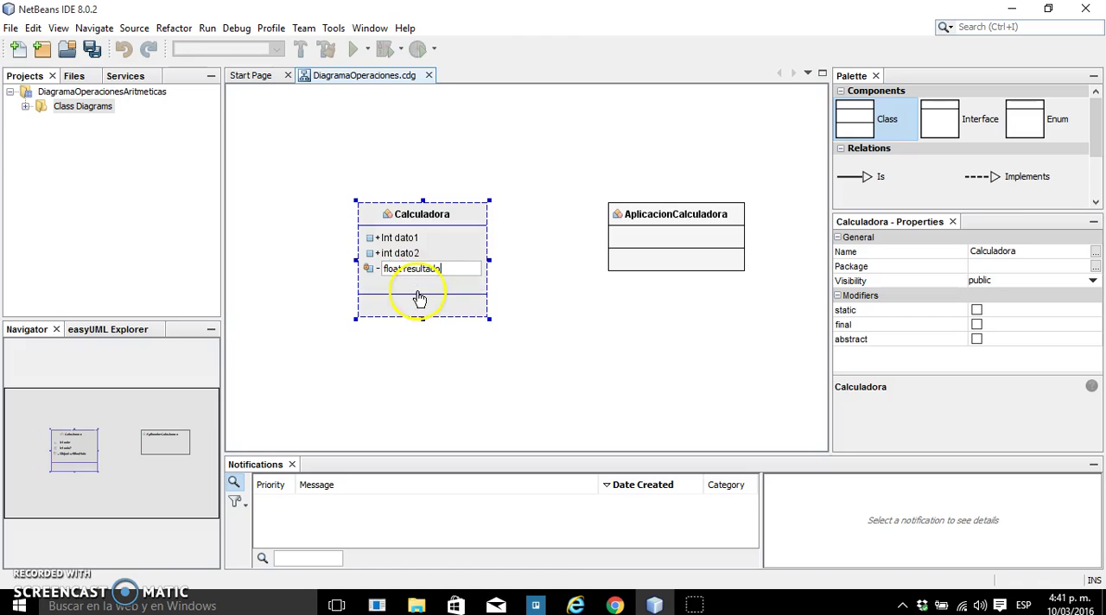
click(577, 308)
Set the visibility of the resultado field to public and deselect the field
click(423, 269)
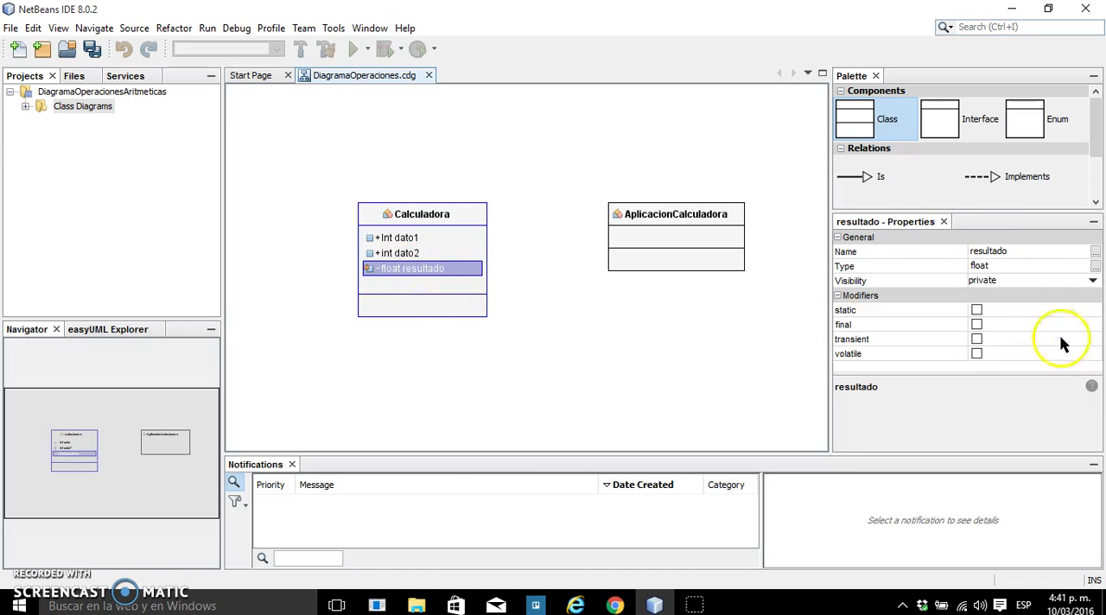
click(1070, 280)
click(1022, 324)
click(540, 364)
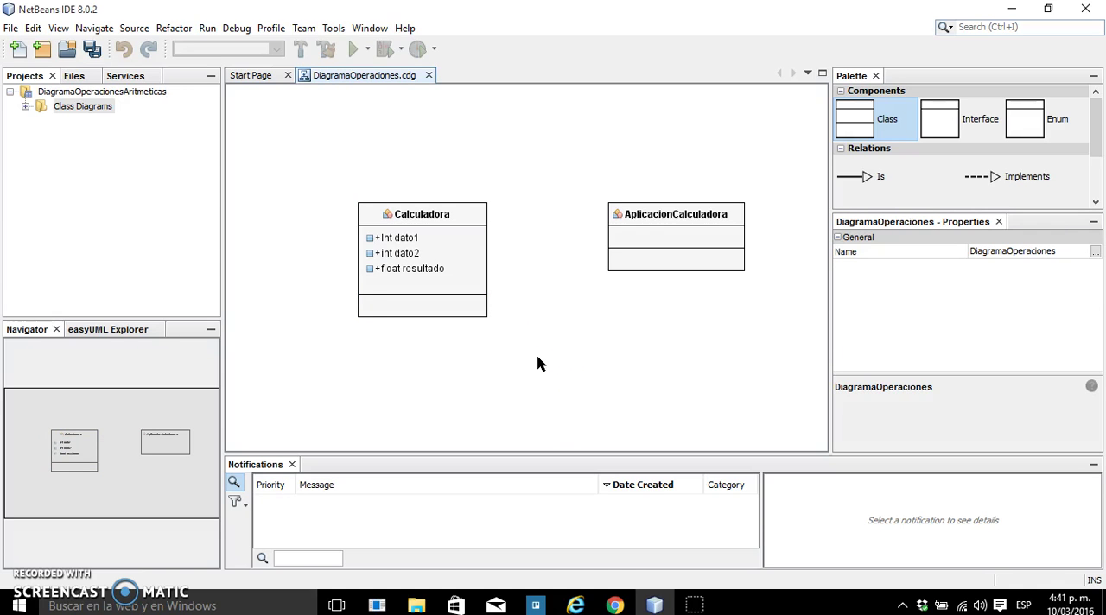
Add a new method to the Calculadora class, and check the required operations in the exercise PDF in Chrome before returning to NetBeans
click(389, 314)
drag(389, 310, 398, 312)
double_click(398, 311)
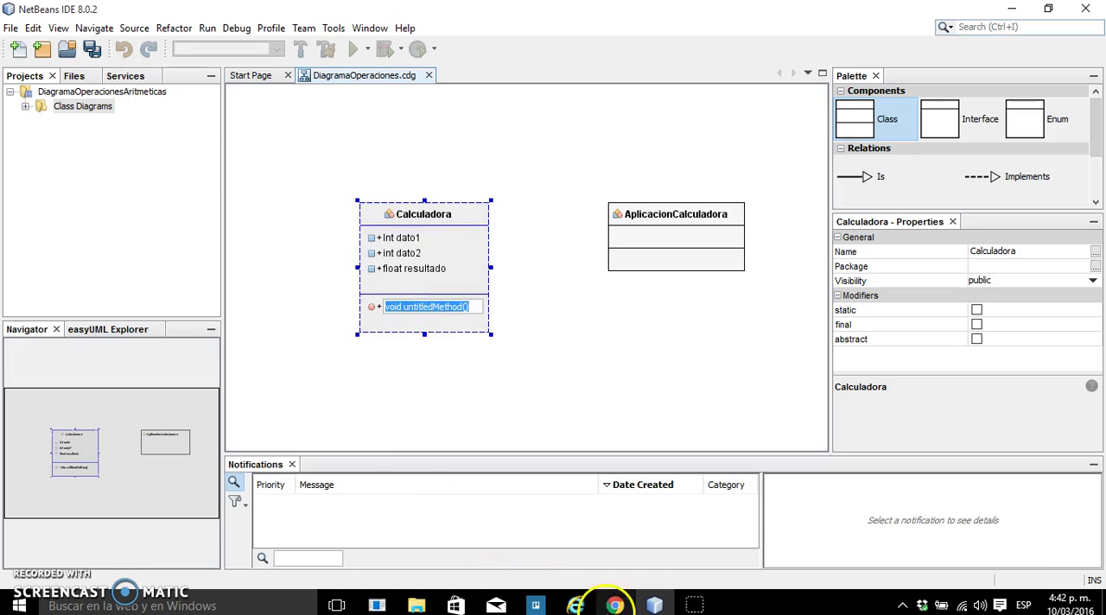
click(614, 604)
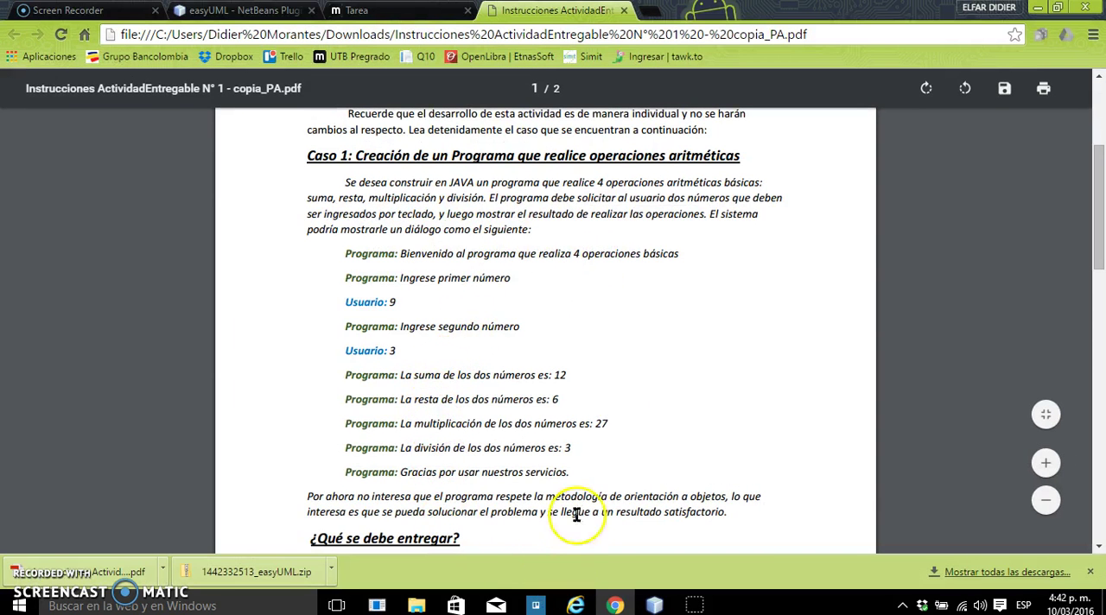
click(619, 602)
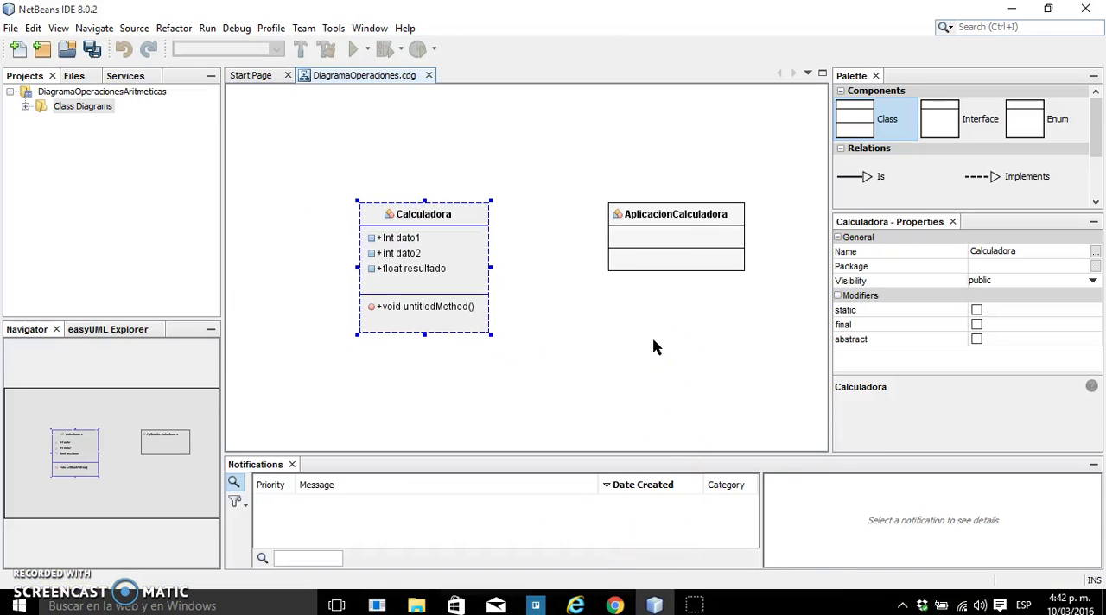
Rename the new untitled method in the Calculadora class to sumar and check its return type and visibility settings
click(415, 333)
click(401, 310)
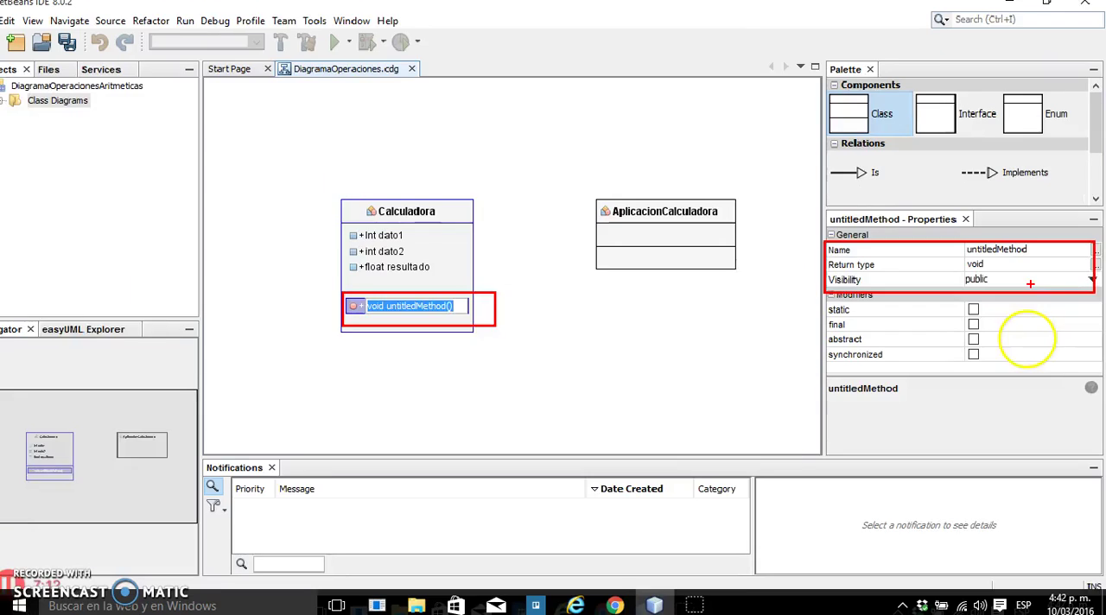
click(1040, 252)
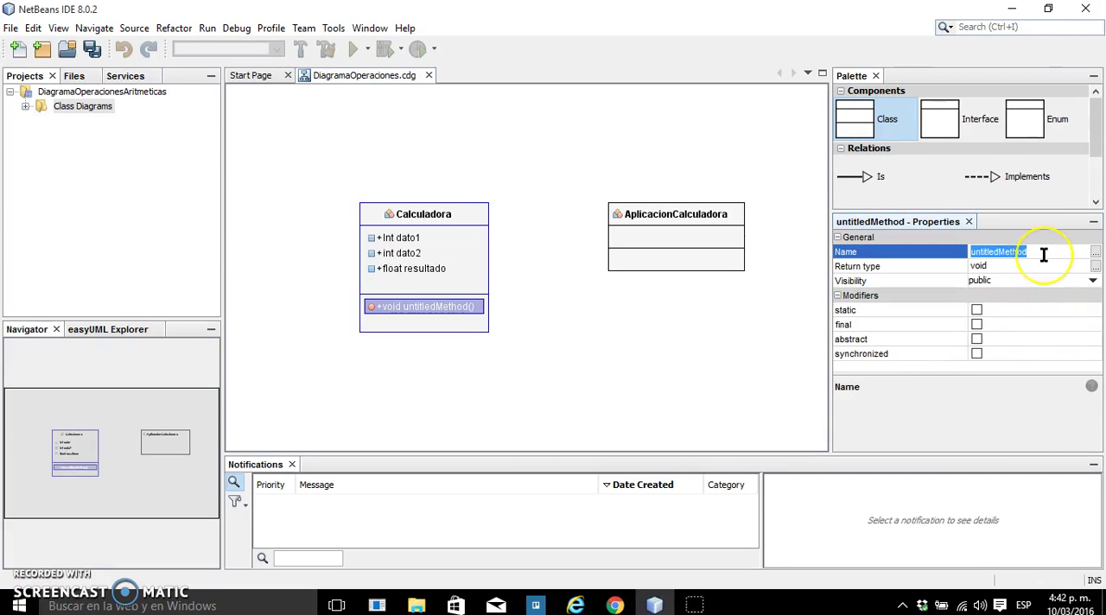
text(sumar)
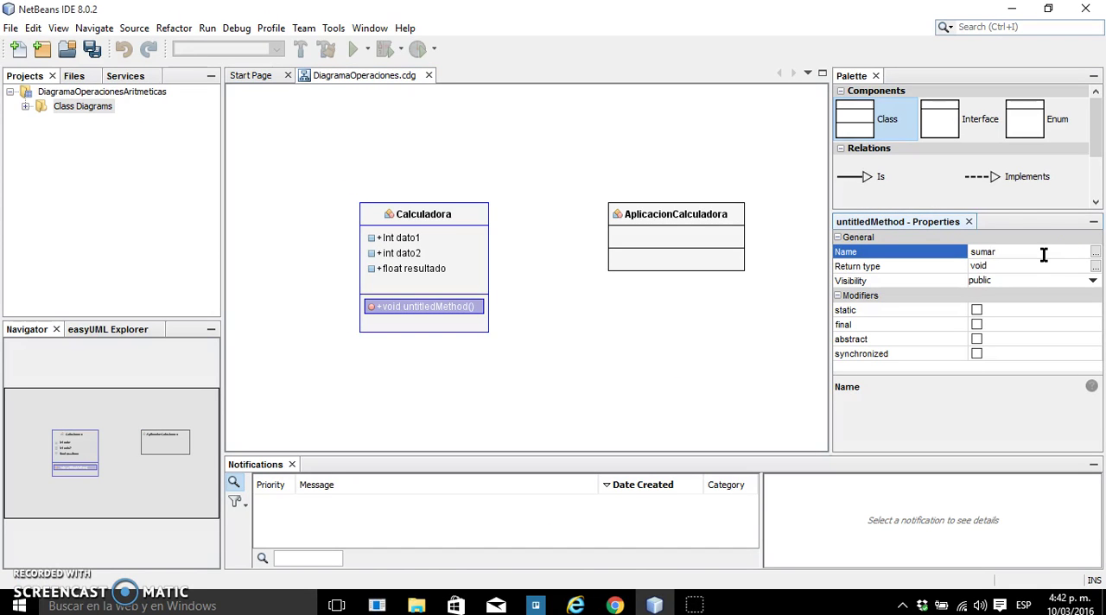
click(1020, 266)
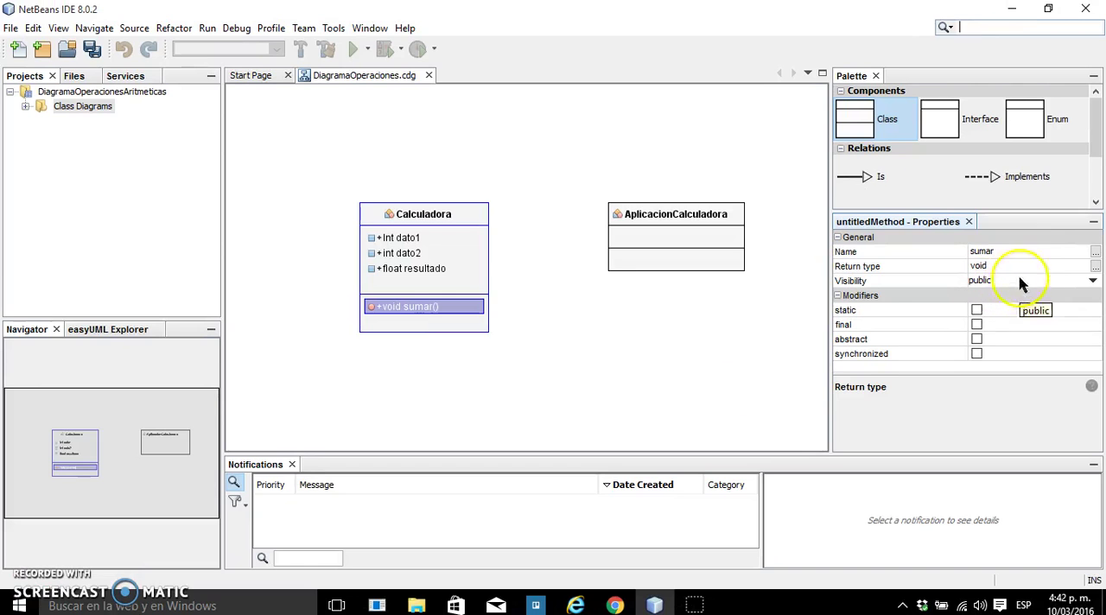
click(1023, 281)
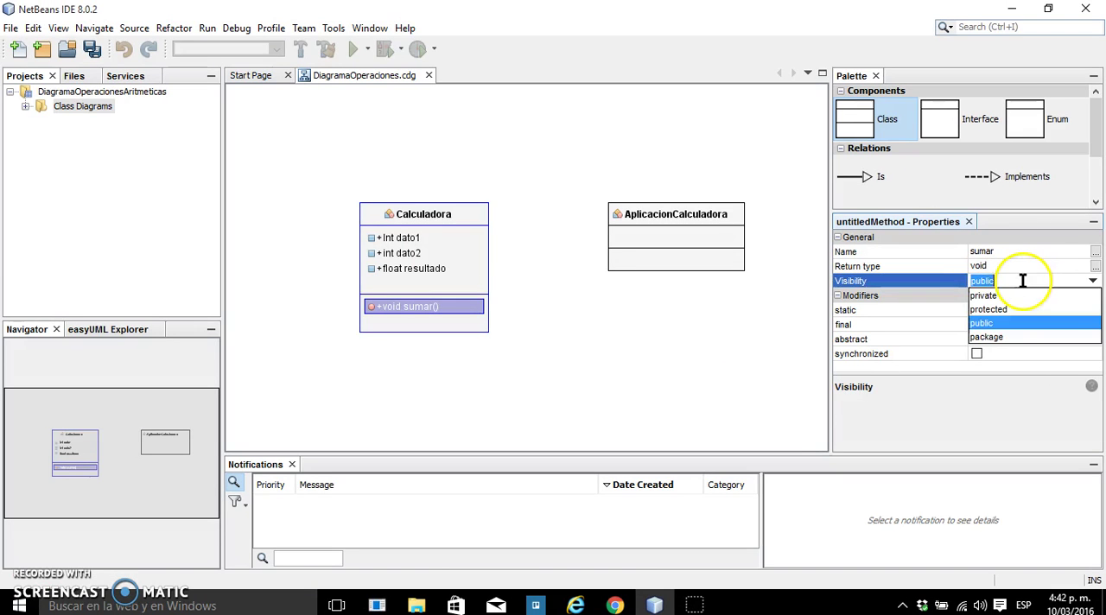
click(720, 354)
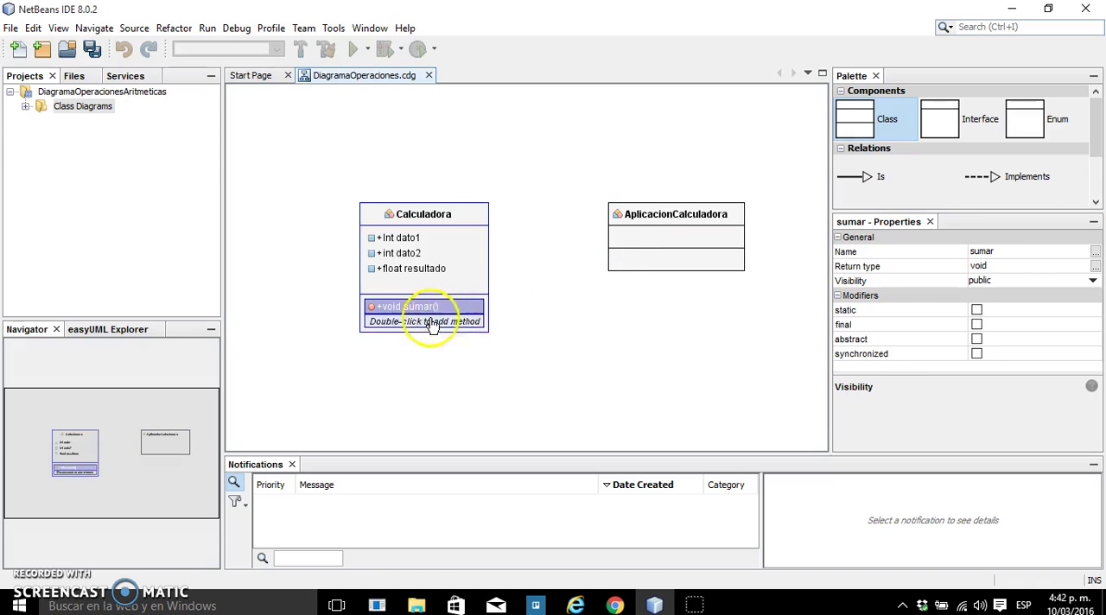
Add a second method, void restar(), to the Calculadora class below sumar
click(400, 324)
double_click(400, 325)
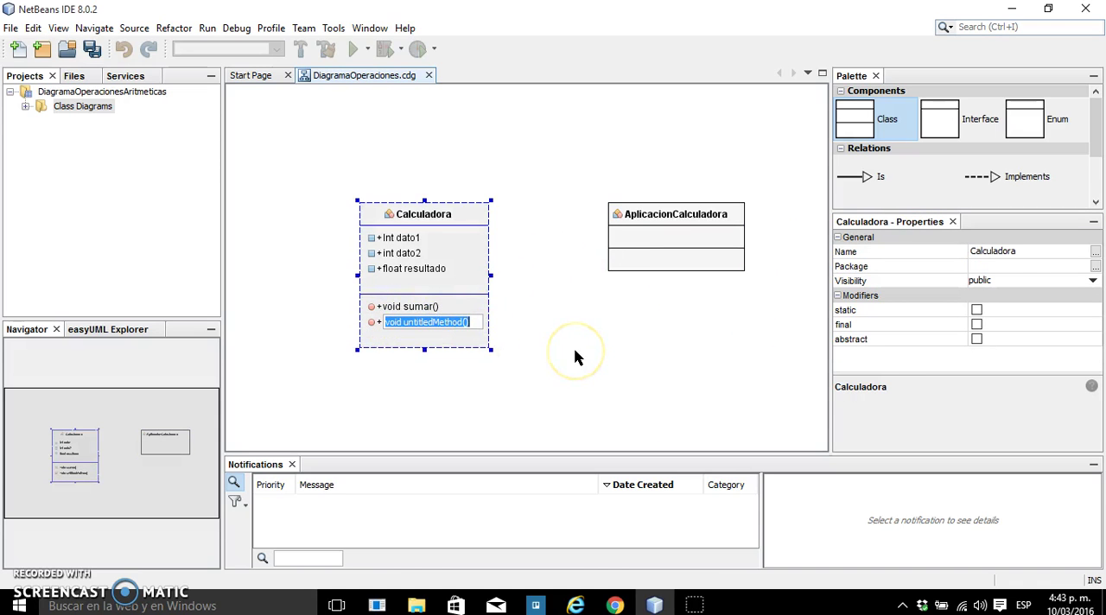
key(Right)
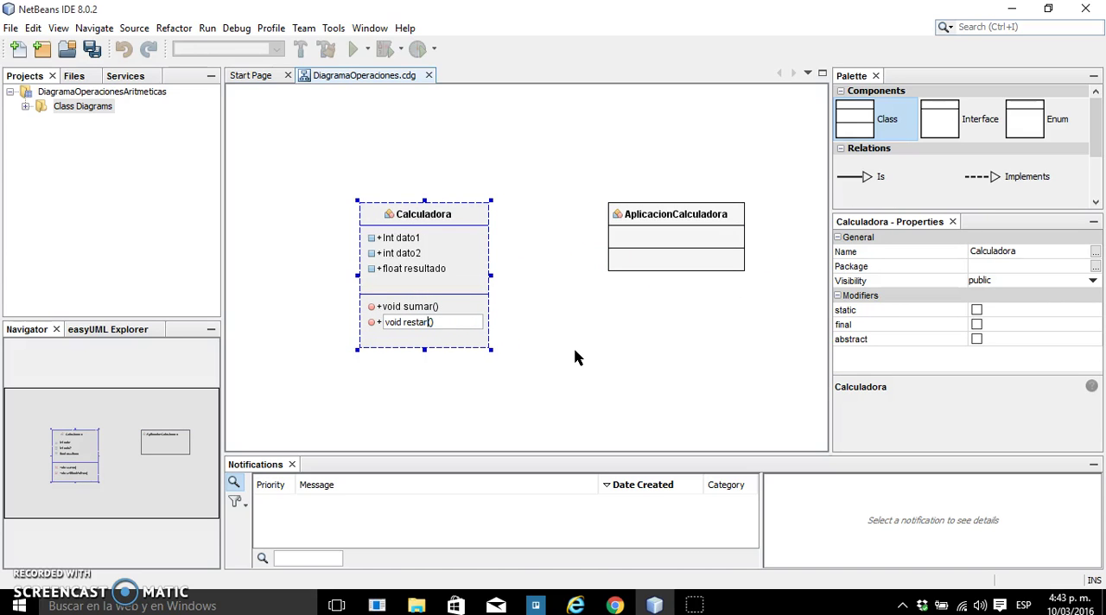
Add a third method, void multiplicar(), to the Calculadora class below restar
click(452, 344)
double_click(446, 339)
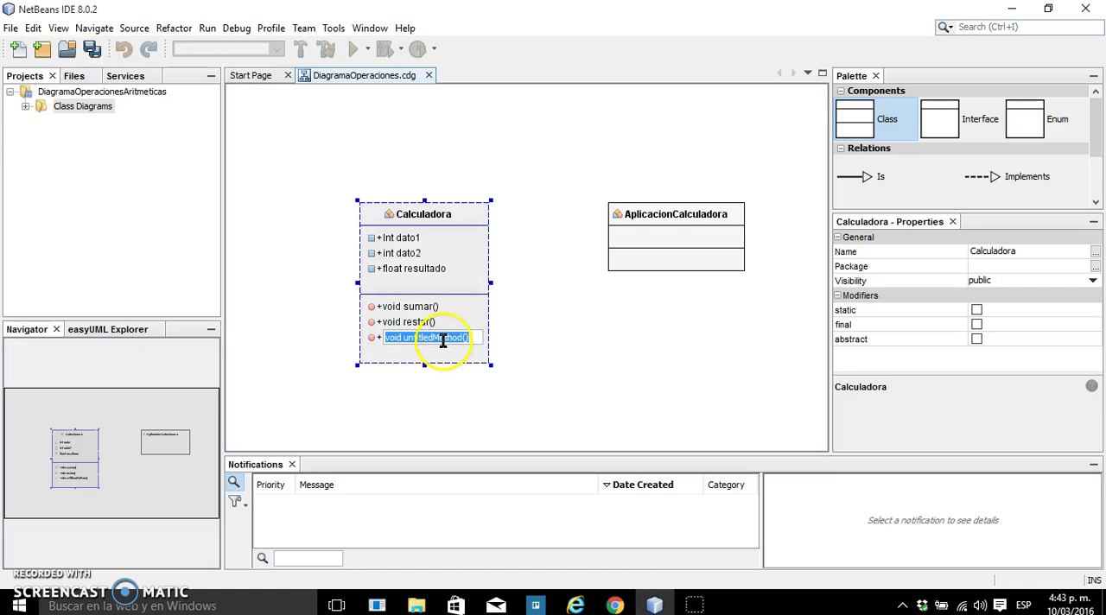
click(461, 338)
key(BackSpace)
key(BackSpace)
key(BackSpace)
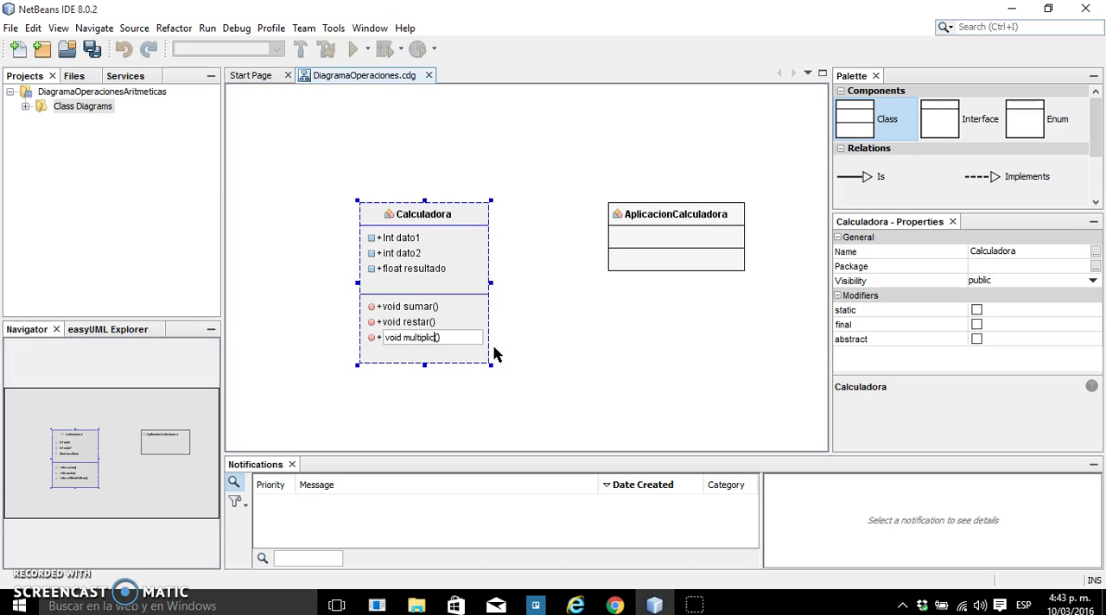
click(438, 382)
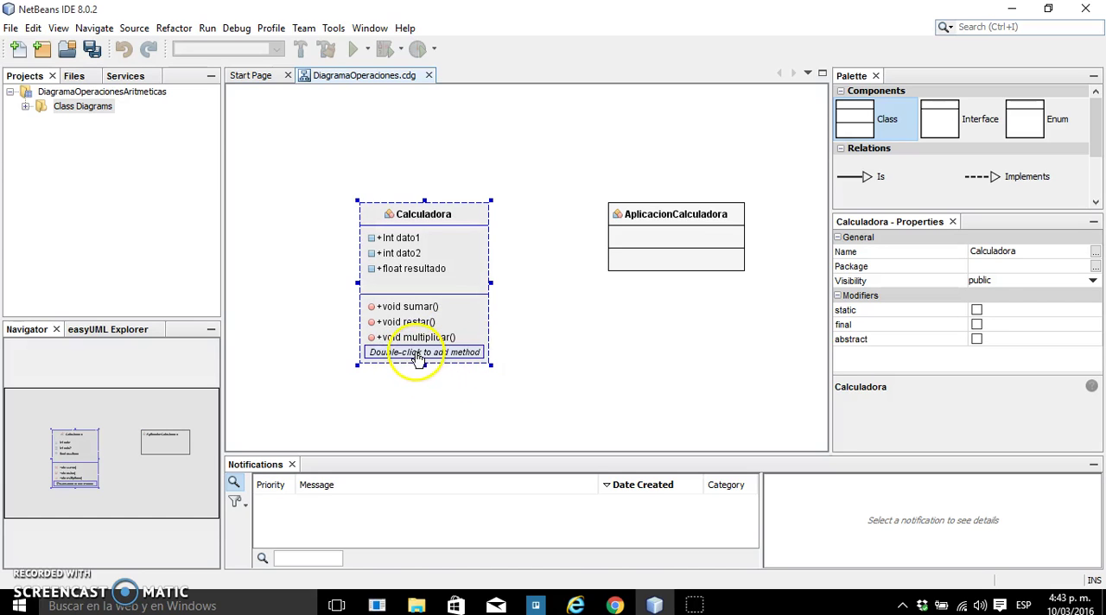
Add a fourth method, void dividar(), to the Calculadora class below multiplicar and deselect the class
click(422, 354)
click(430, 341)
double_click(427, 352)
click(464, 354)
key(BackSpace)
key(BackSpace)
key(BackSpace)
key(BackSpace)
key(BackSpace)
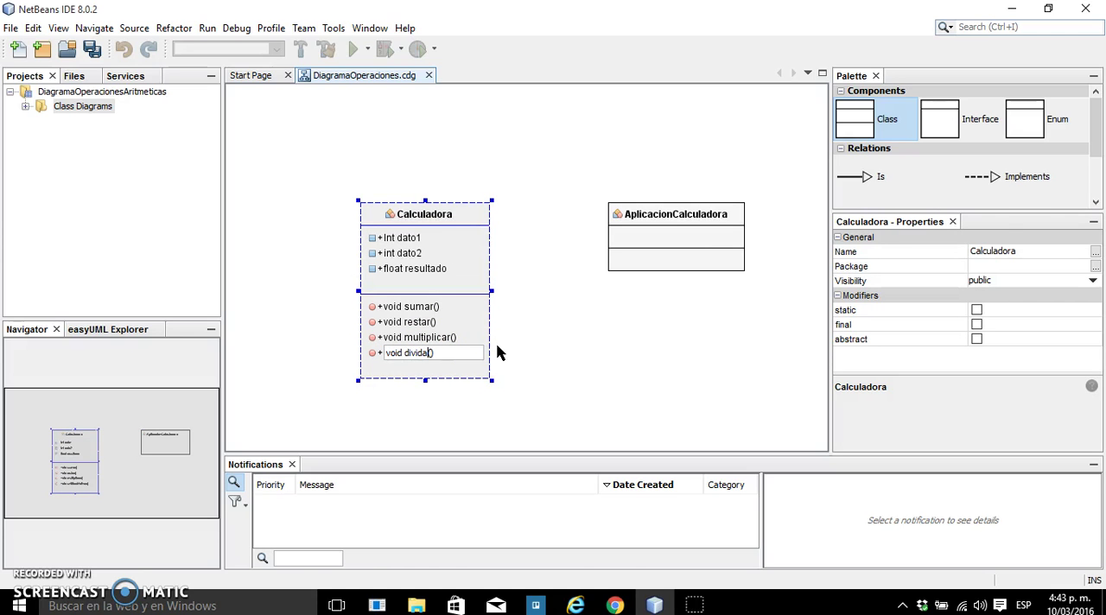
click(553, 338)
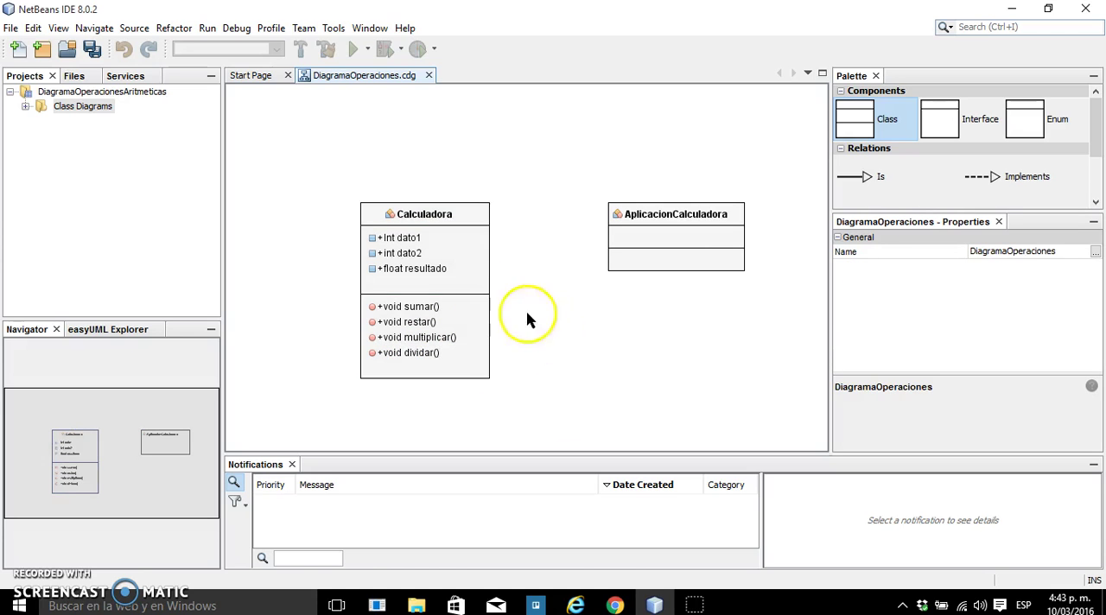
Move the Calculadora class slightly up and to the left in the diagram, away from AplicacionCalculadora
click(474, 223)
drag(474, 223, 429, 200)
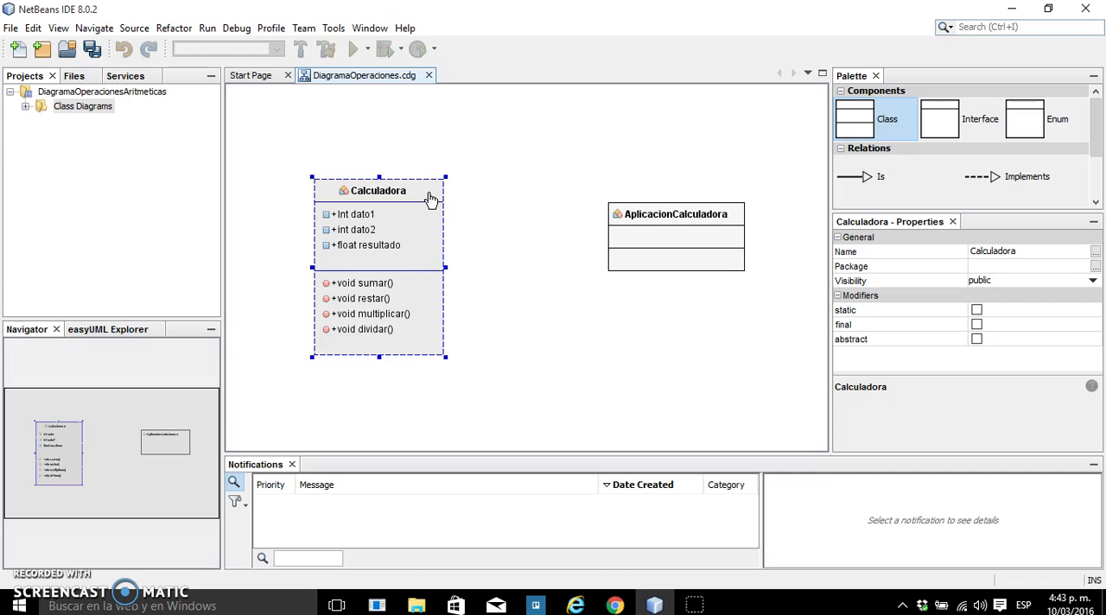
click(359, 245)
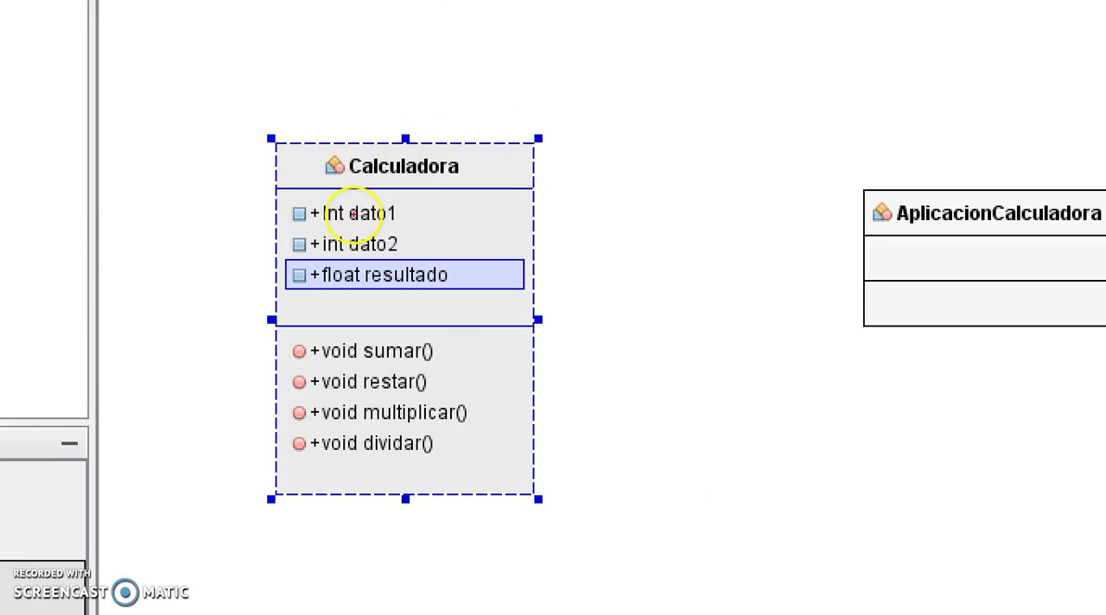
mouse_move(255, 187)
mouse_down()
mouse_move(403, 291)
mouse_move(619, 328)
mouse_up()
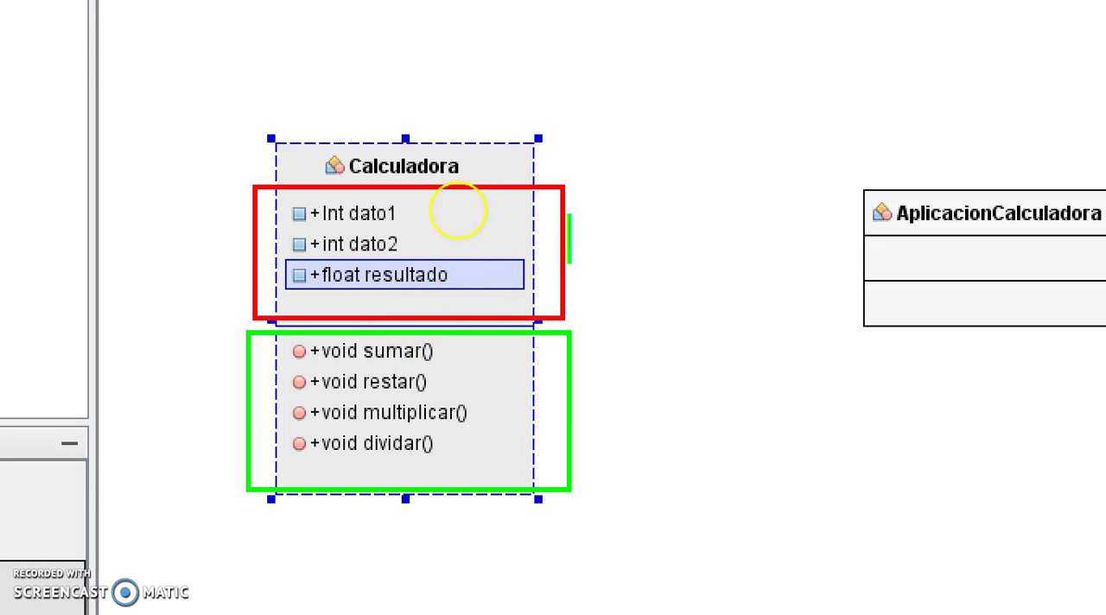
text(r)
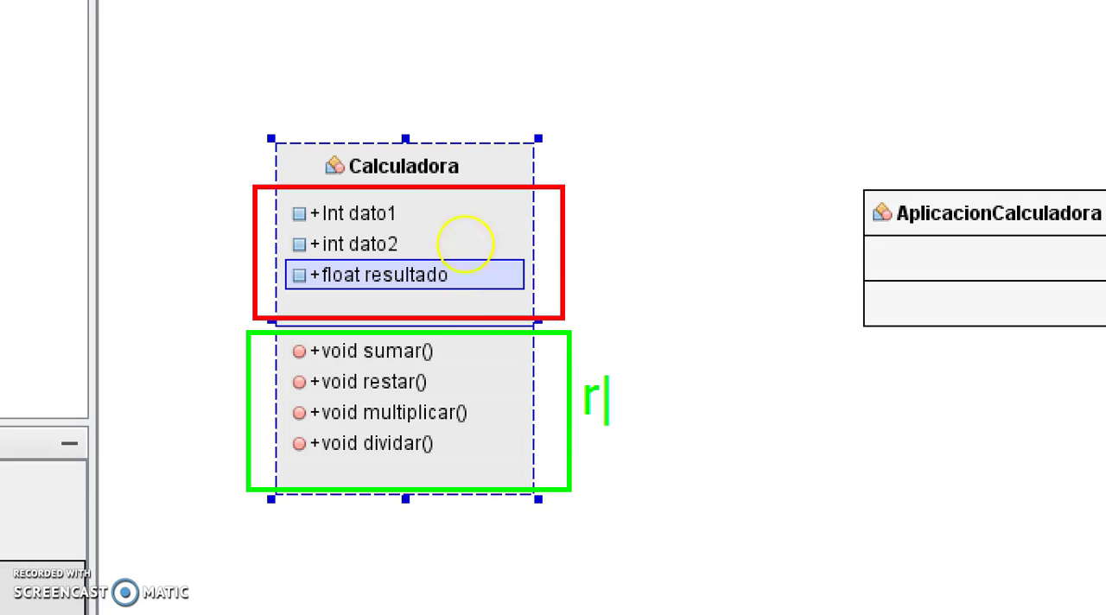
key(BackSpace)
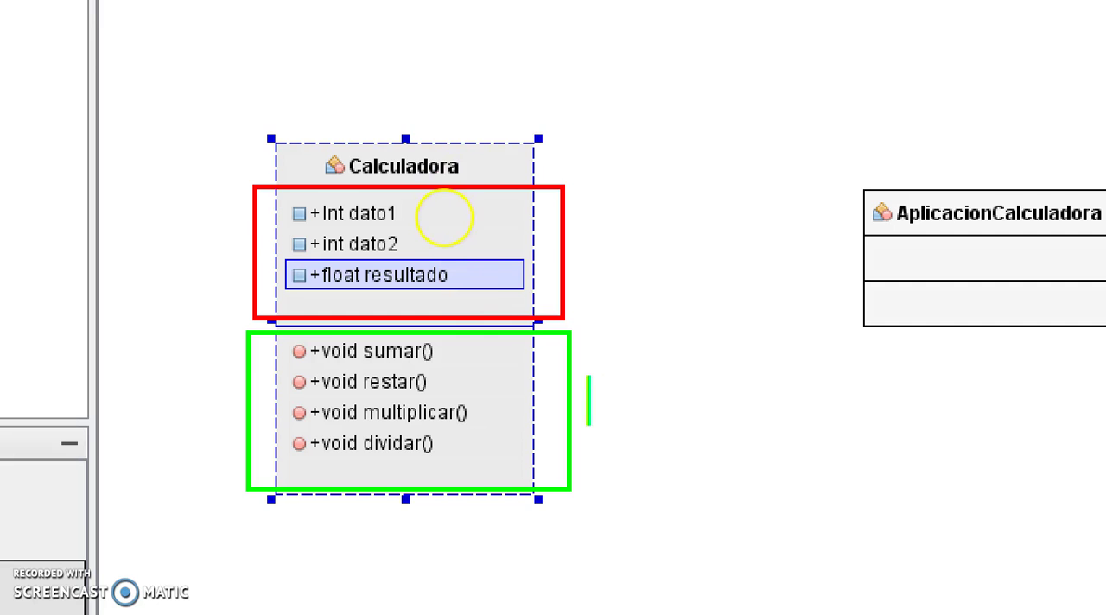
key(t)
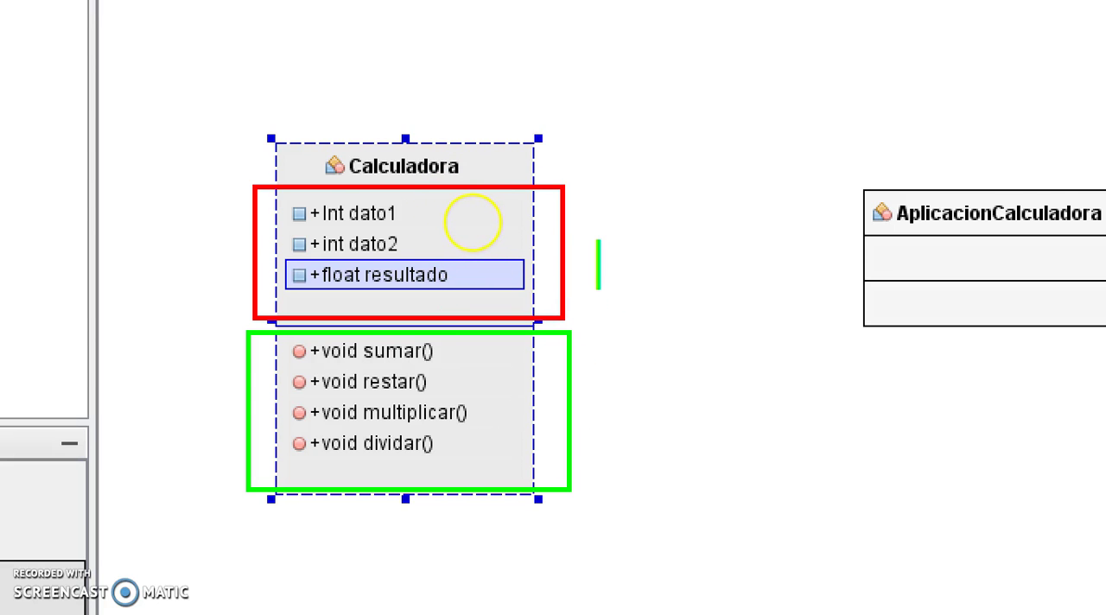
text(t)
key(BackSpace)
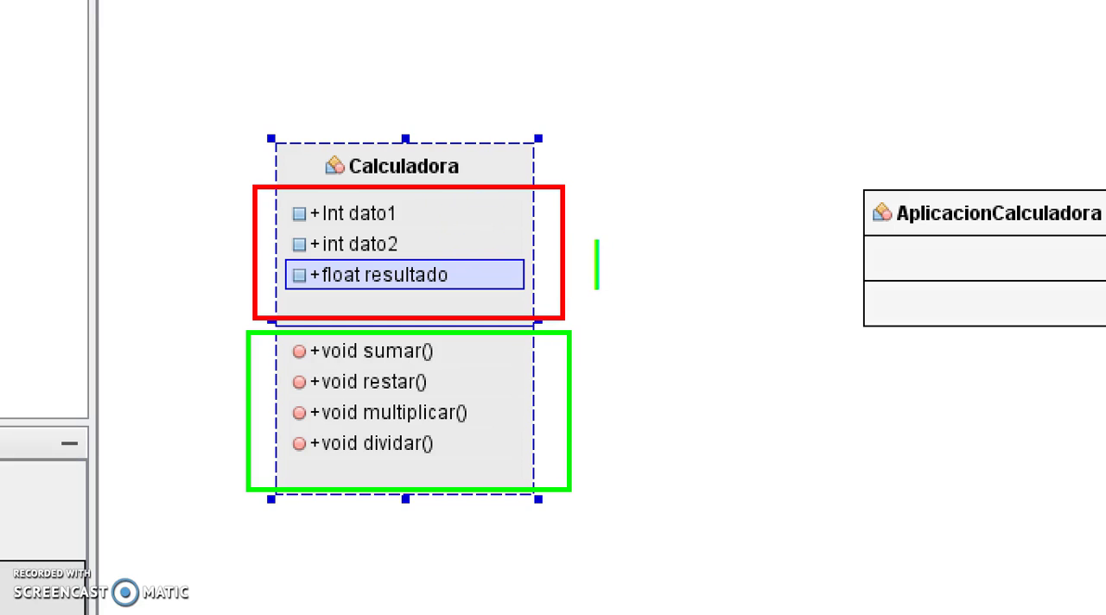
key(Escape)
key(r)
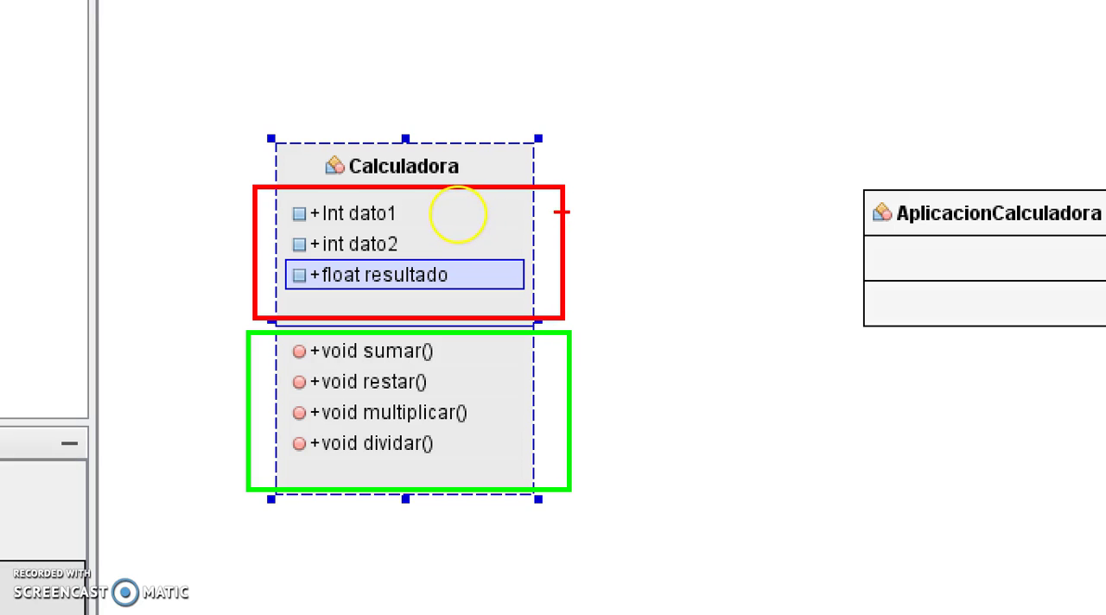
text(t)
text(atributos)
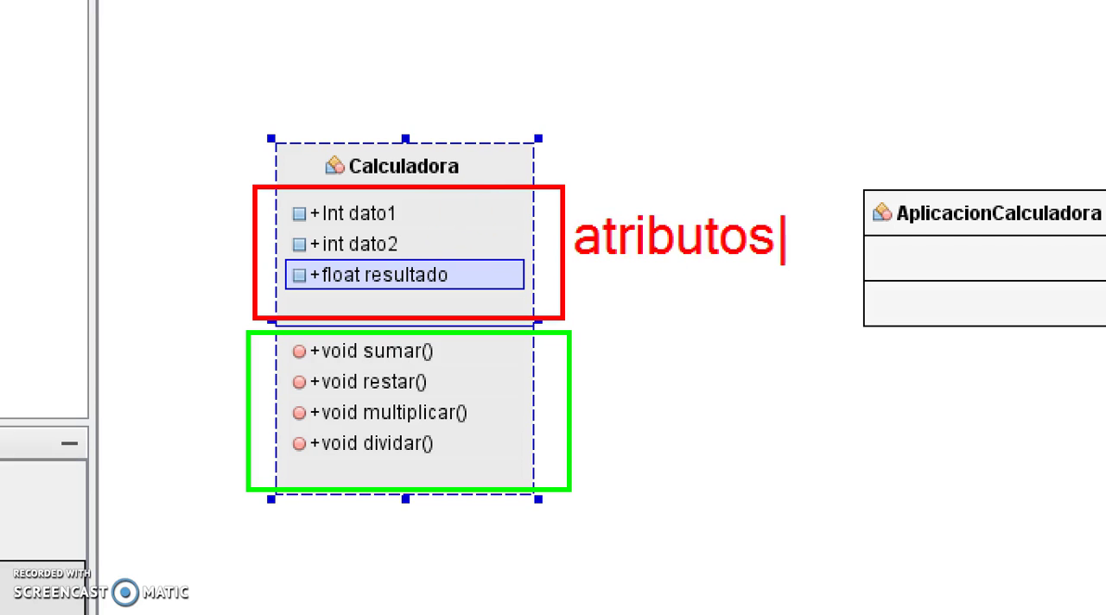
key(Escape)
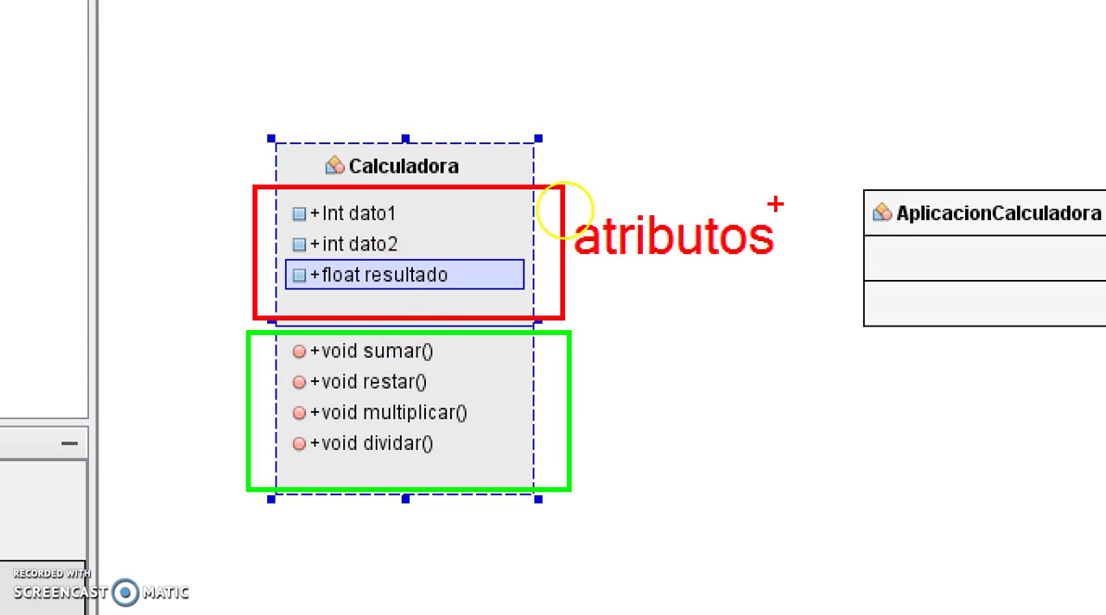
key(g)
text(t)
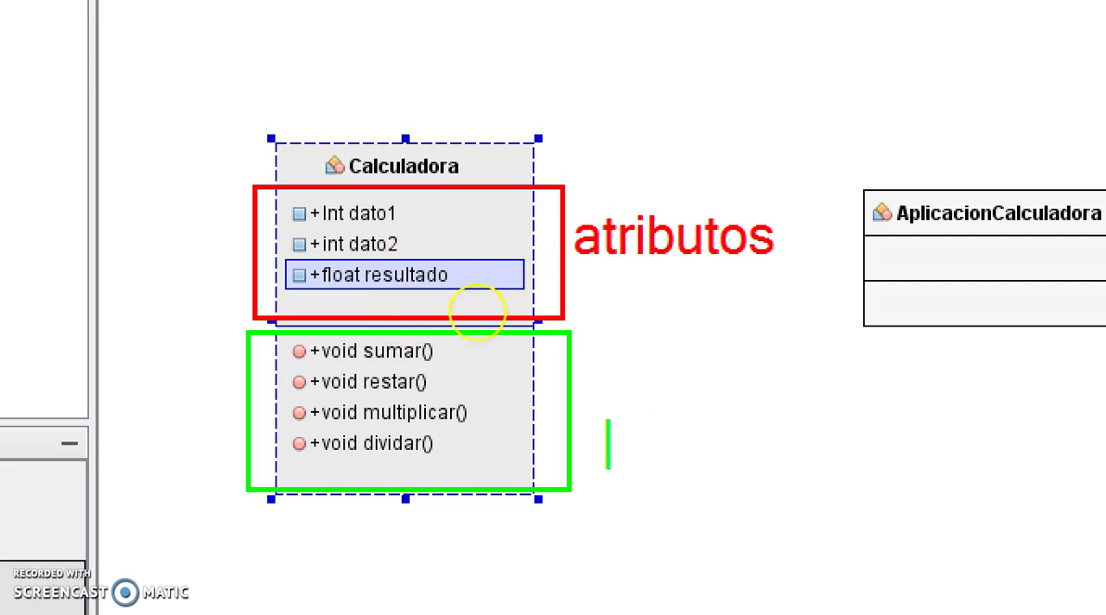
text(acciones)
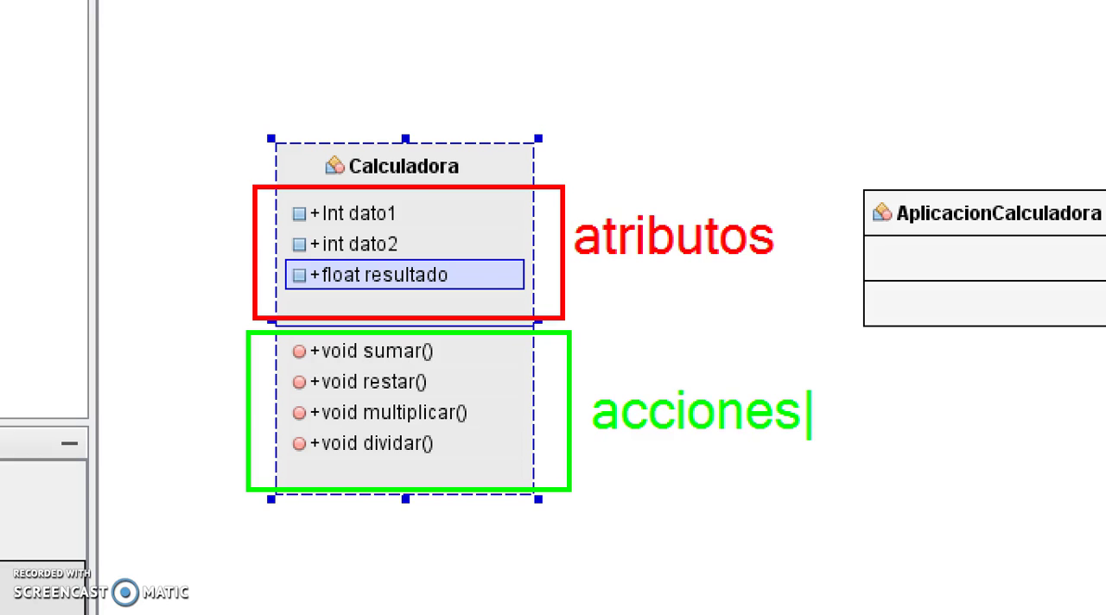
key(Escape)
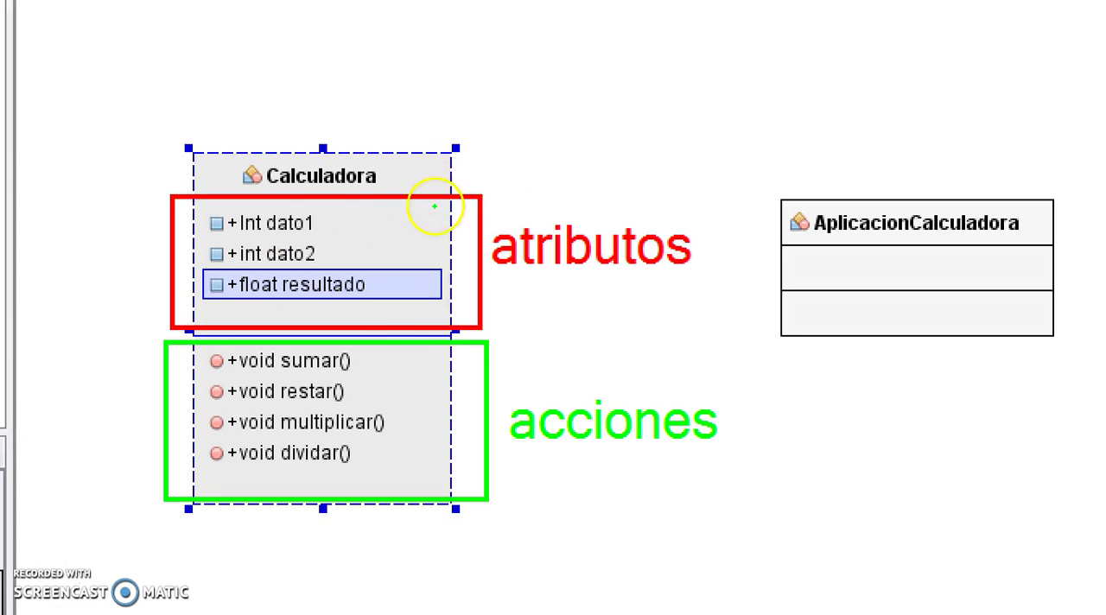
mouse_move(772, 201)
mouse_down()
mouse_move(789, 216)
mouse_move(1063, 239)
mouse_up()
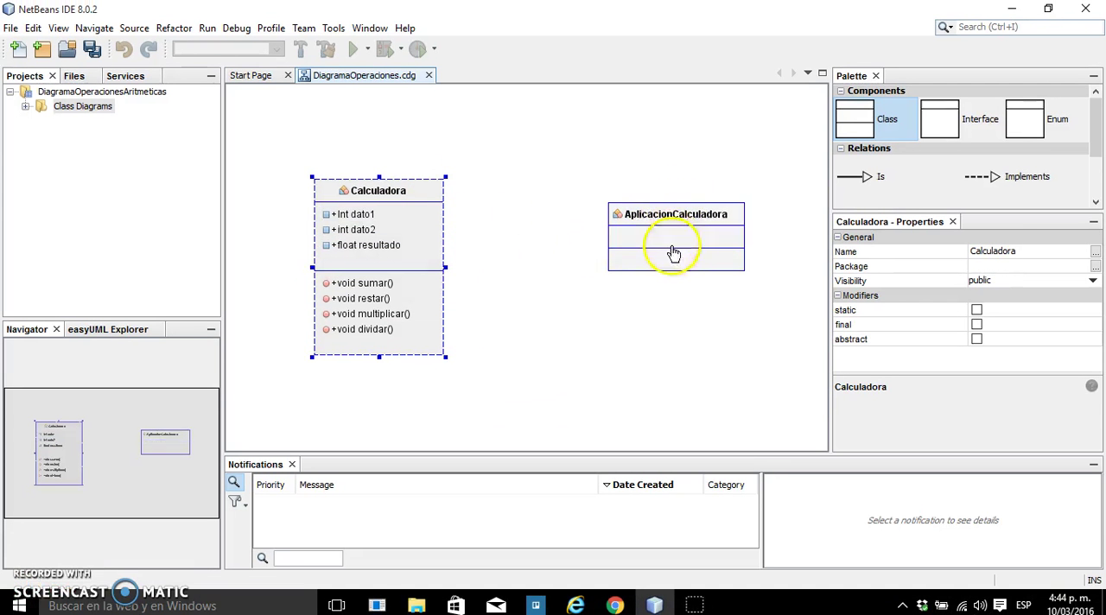
Move the AplicacionCalculadora class level with Calculadora and add a void main() method to it
mouse_move(683, 209)
mouse_down()
mouse_move(667, 212)
mouse_move(681, 223)
mouse_move(650, 217)
mouse_move(680, 210)
mouse_move(672, 198)
mouse_up()
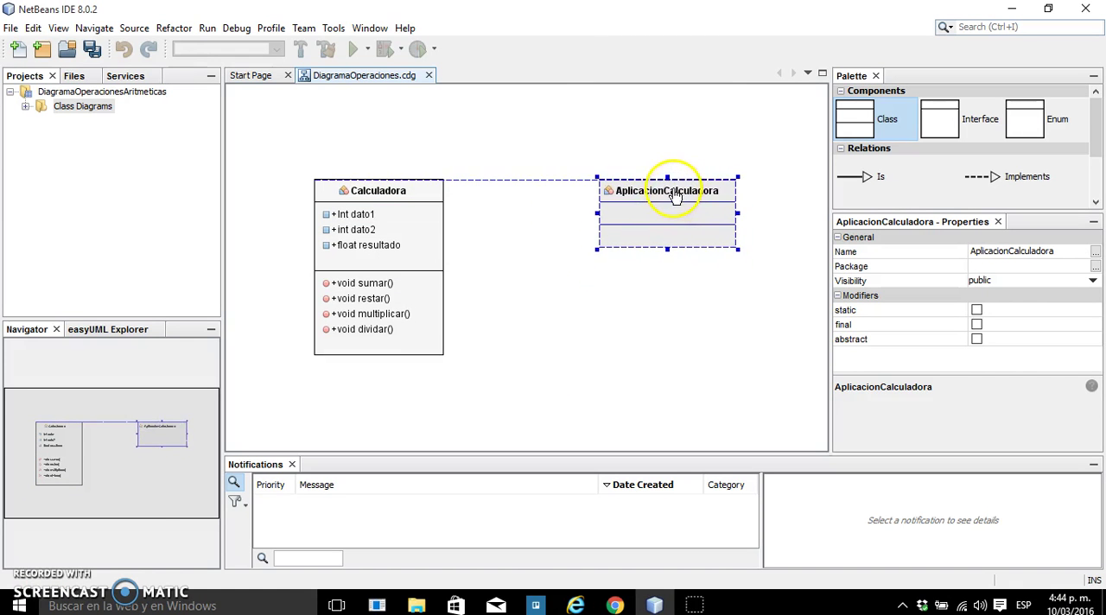
double_click(661, 237)
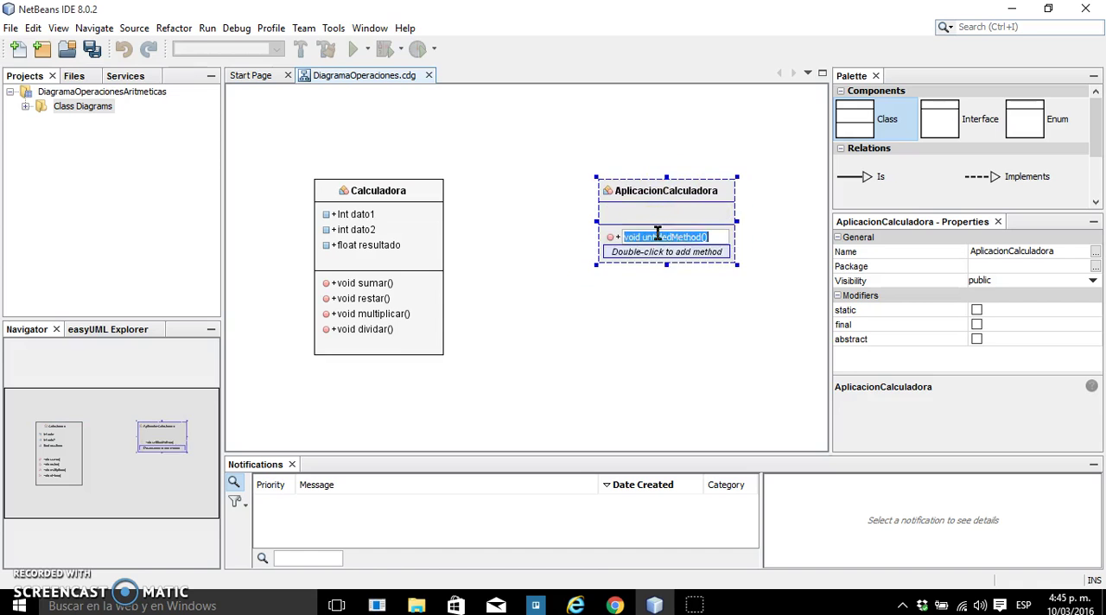
click(706, 238)
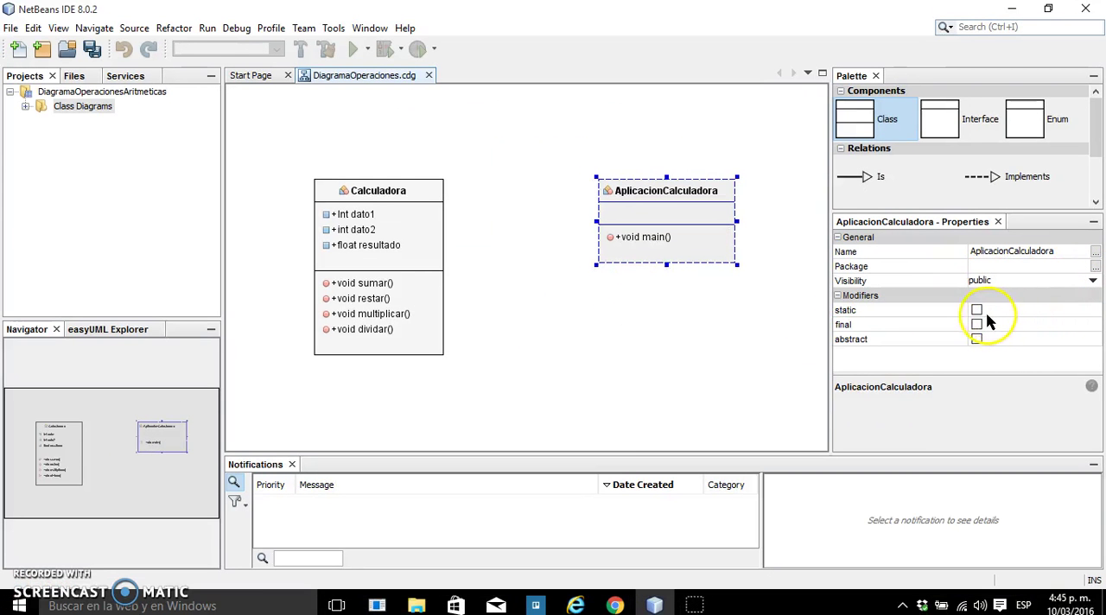
Make the main method of AplicacionCalculadora static and give it the parameter String args[]
click(976, 311)
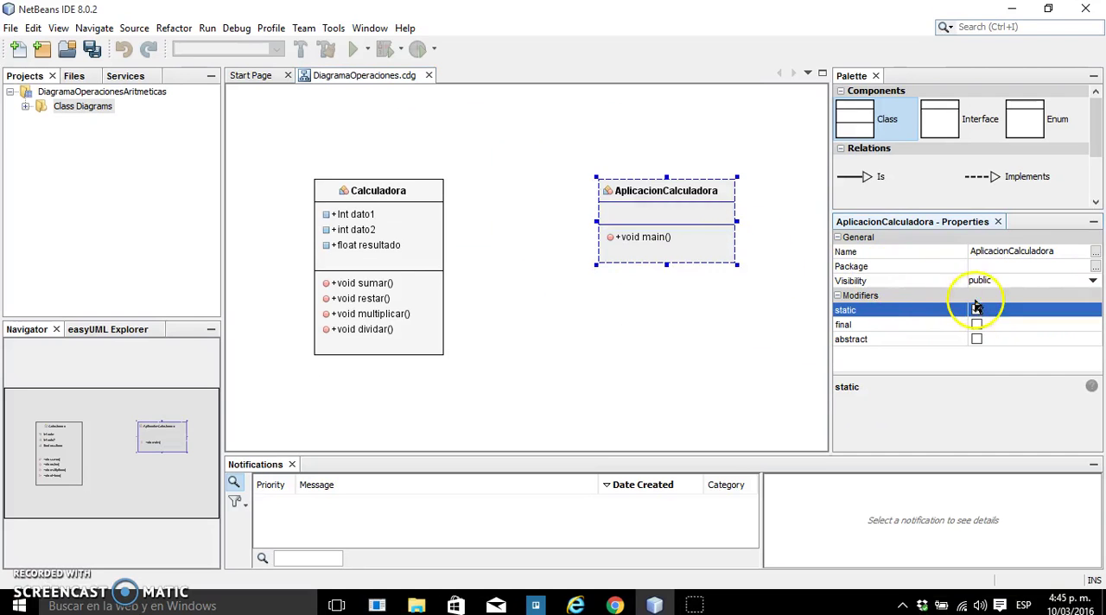
click(661, 239)
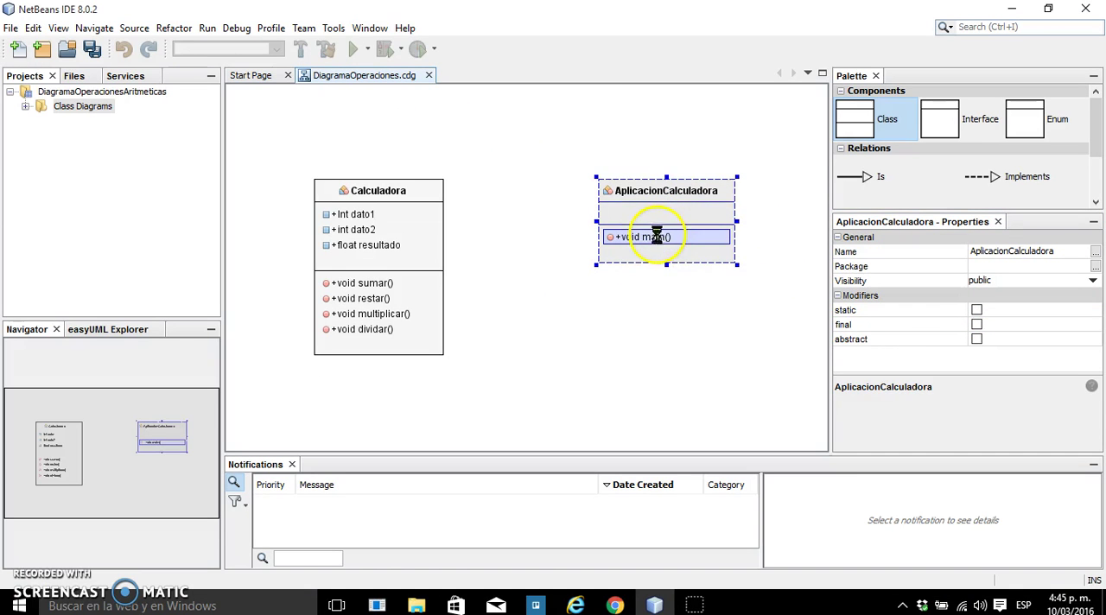
click(976, 311)
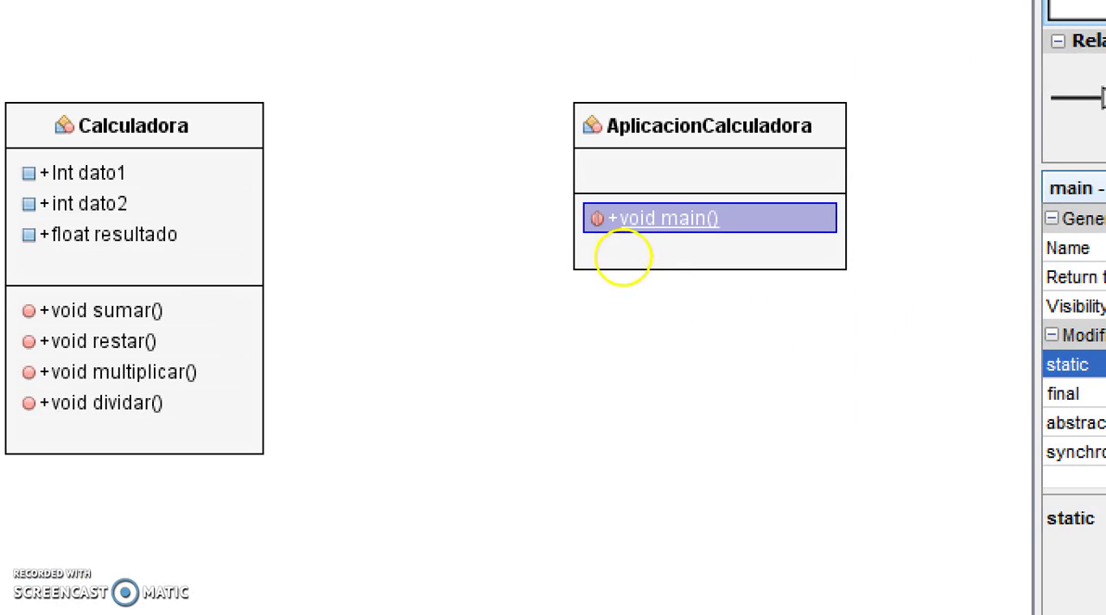
drag(579, 207, 772, 236)
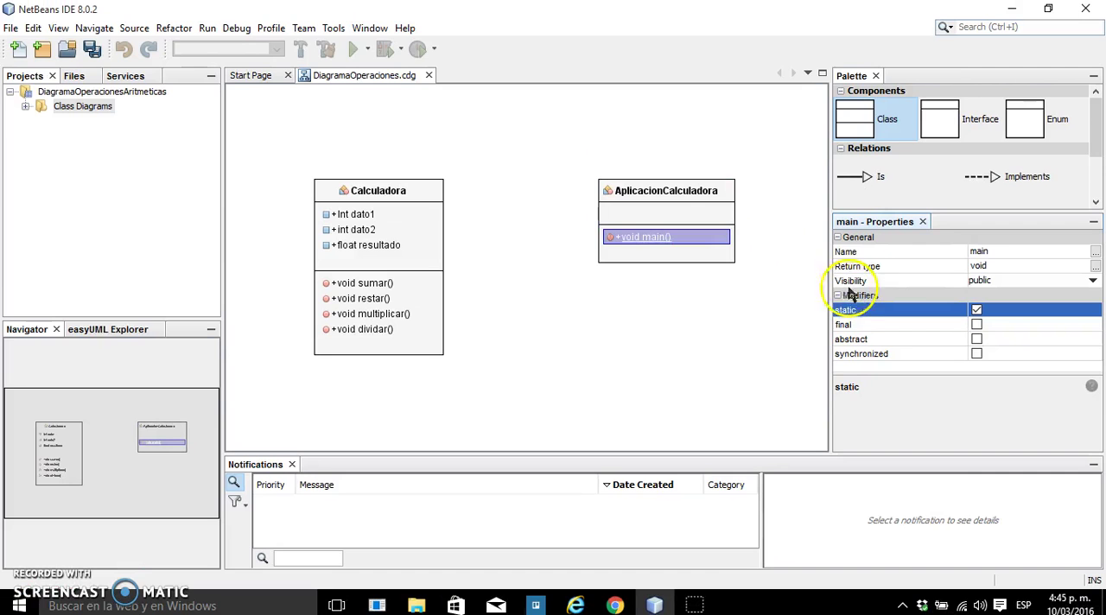
double_click(667, 239)
click(684, 239)
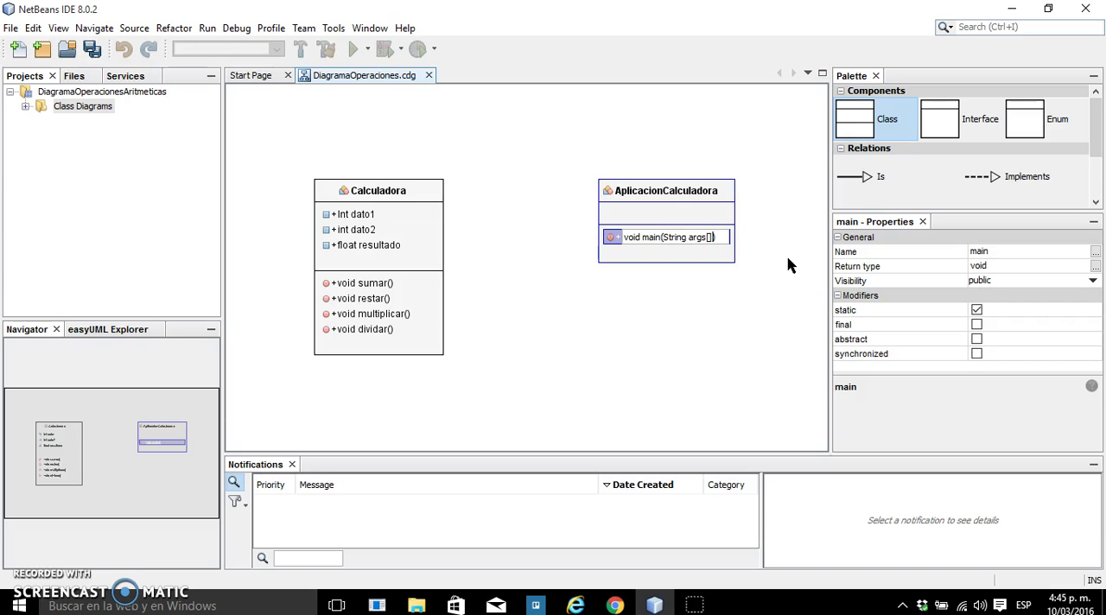
Finish editing the main method's signature and shift the AplicacionCalculadora class slightly to the right in the diagram
click(798, 316)
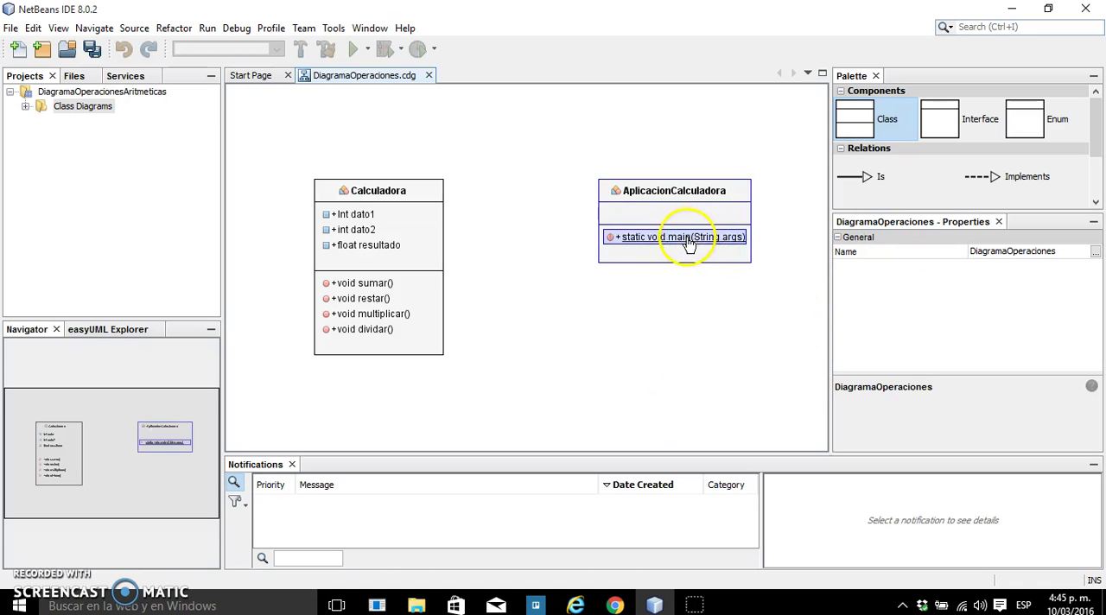
click(677, 199)
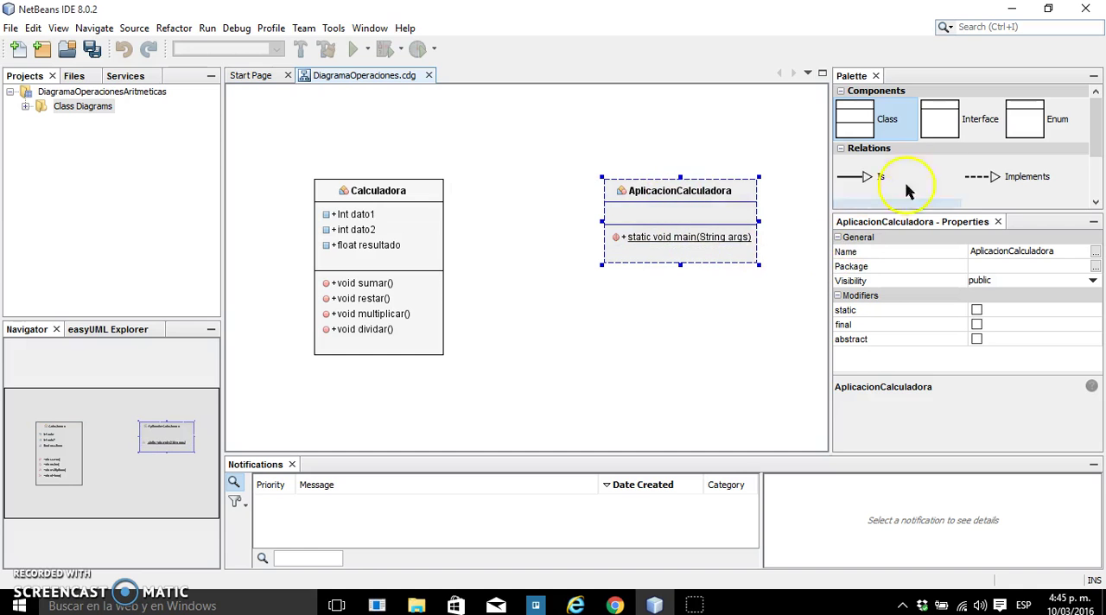
Start a new relation of type Use in the diagram and name it miCalculadora
click(932, 175)
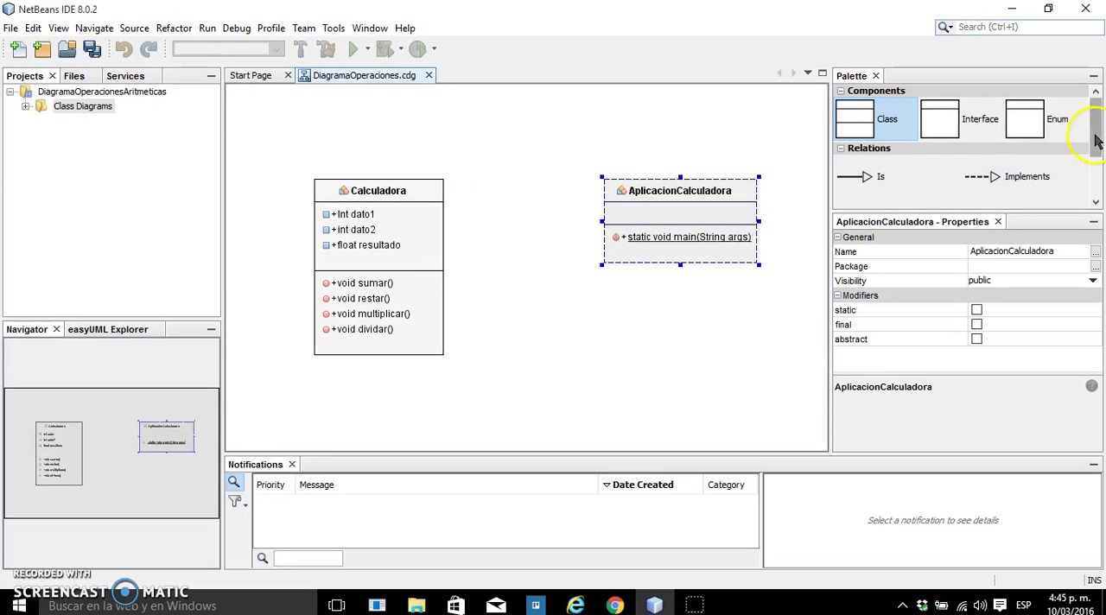
drag(1084, 141, 1075, 218)
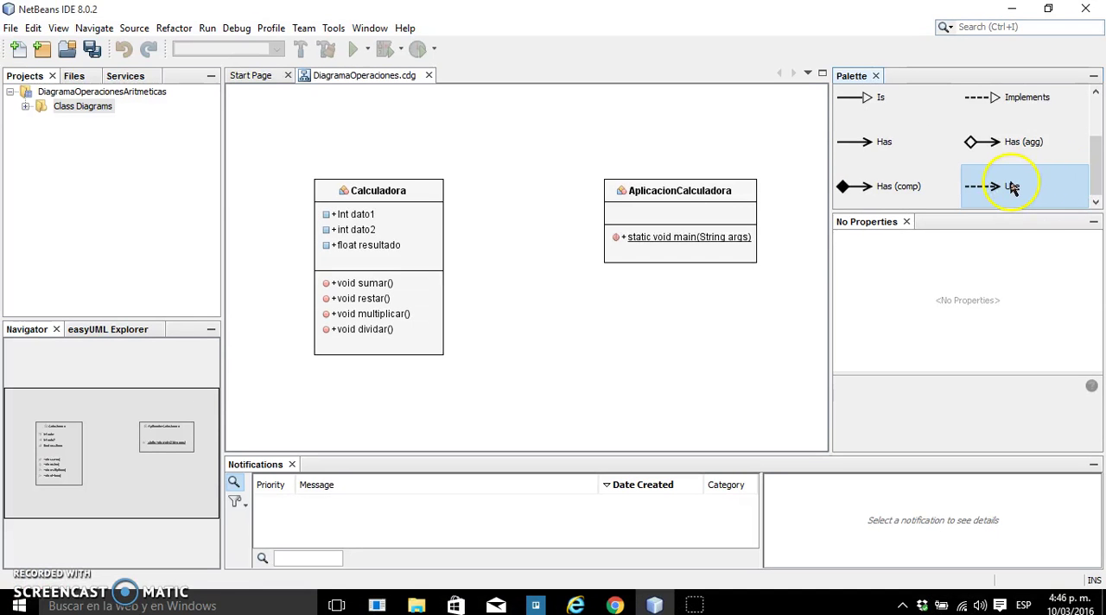
drag(964, 184, 523, 173)
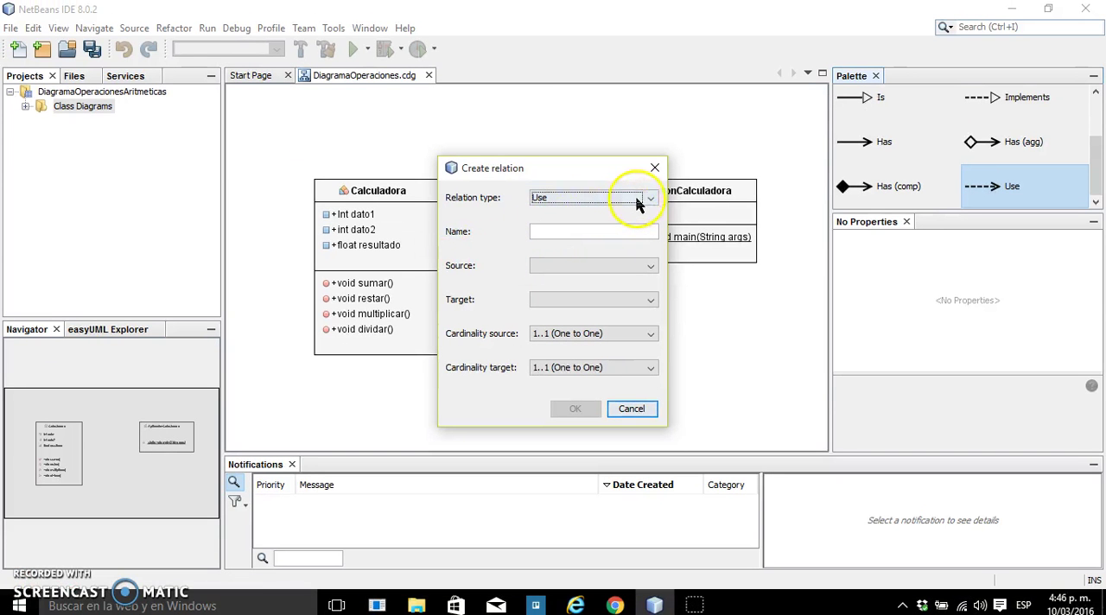
click(754, 140)
click(632, 211)
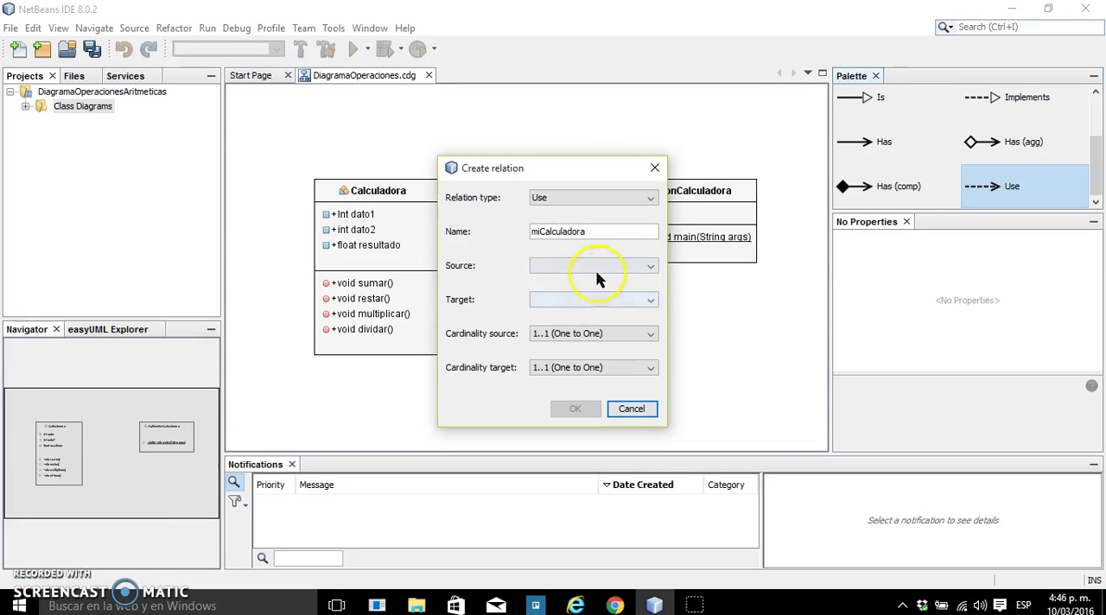
Set AplicacionCalculadora as the relation's source and Calculadora as its target, and move the dialog aside
click(618, 282)
click(604, 282)
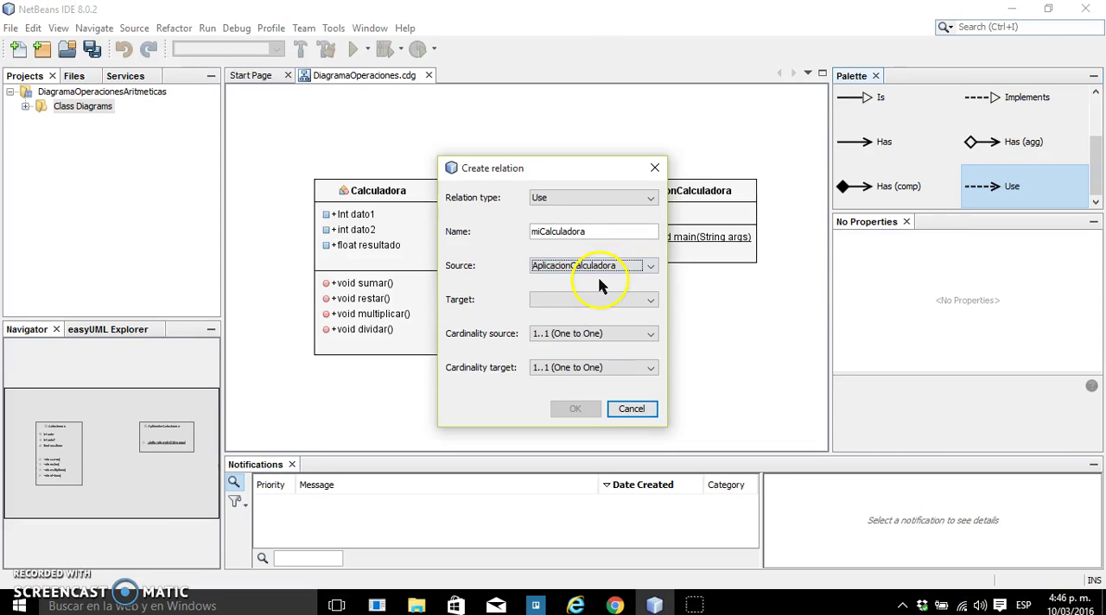
click(592, 303)
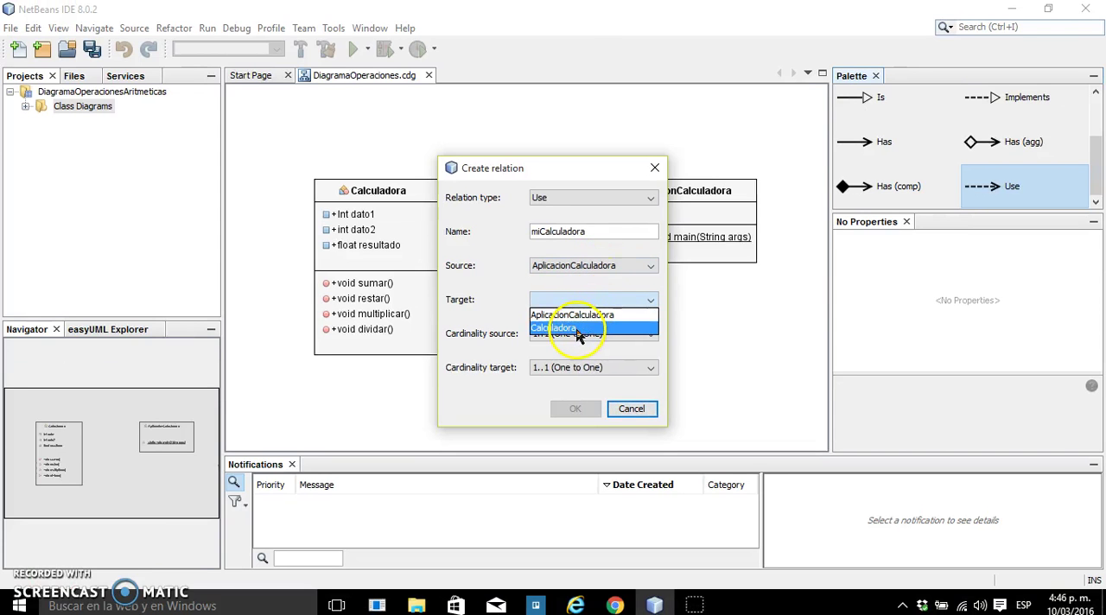
click(574, 330)
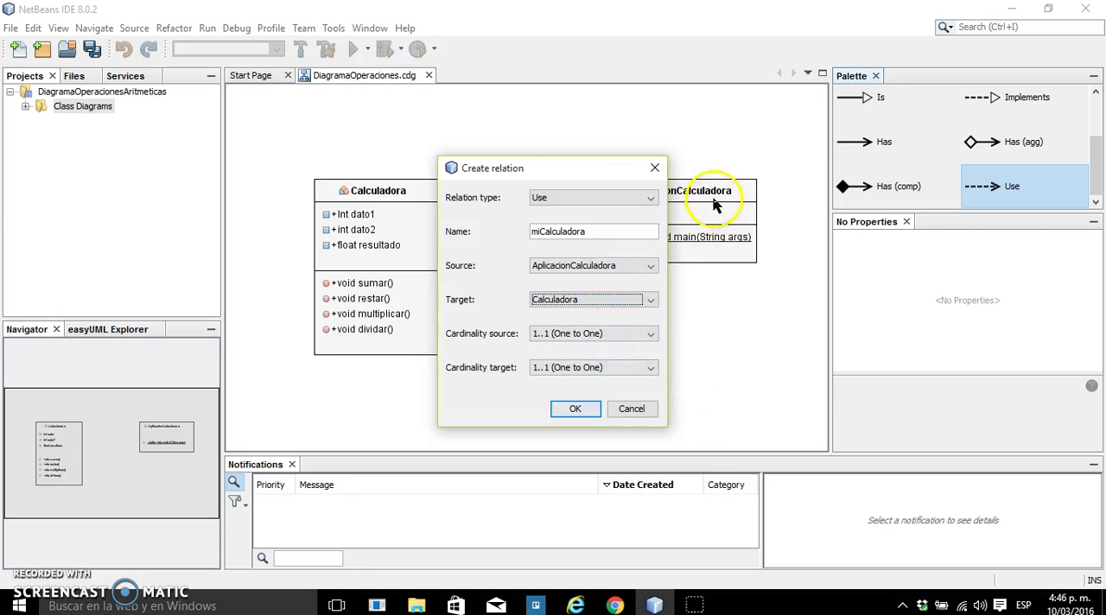
drag(537, 177, 503, 167)
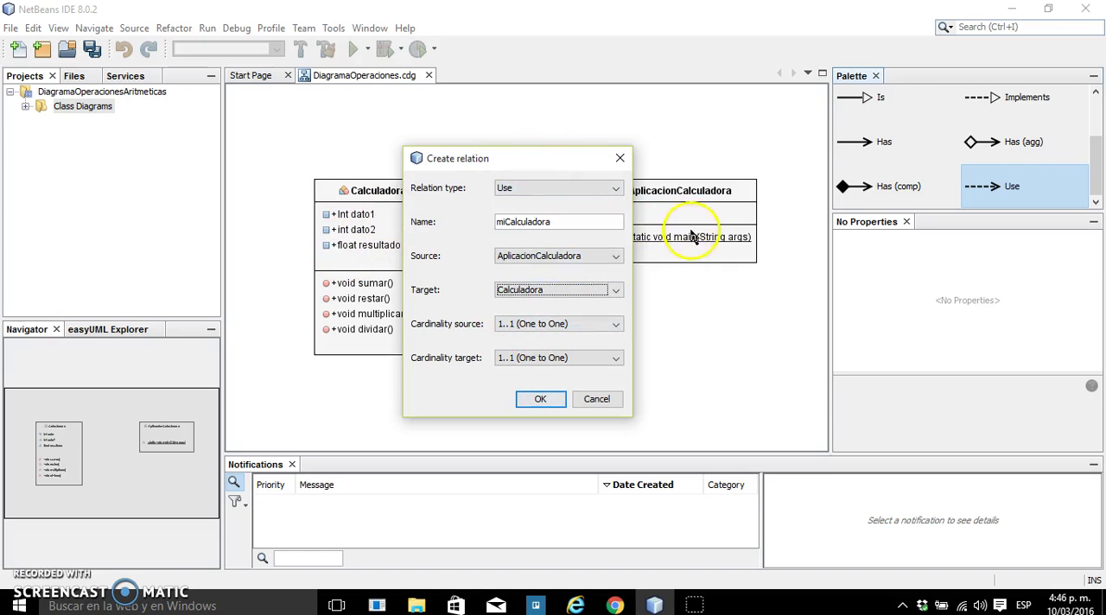
Set the source cardinality to 1..1 (One to One) and the target cardinality to 1..* (One to Many), and create the relation
click(595, 325)
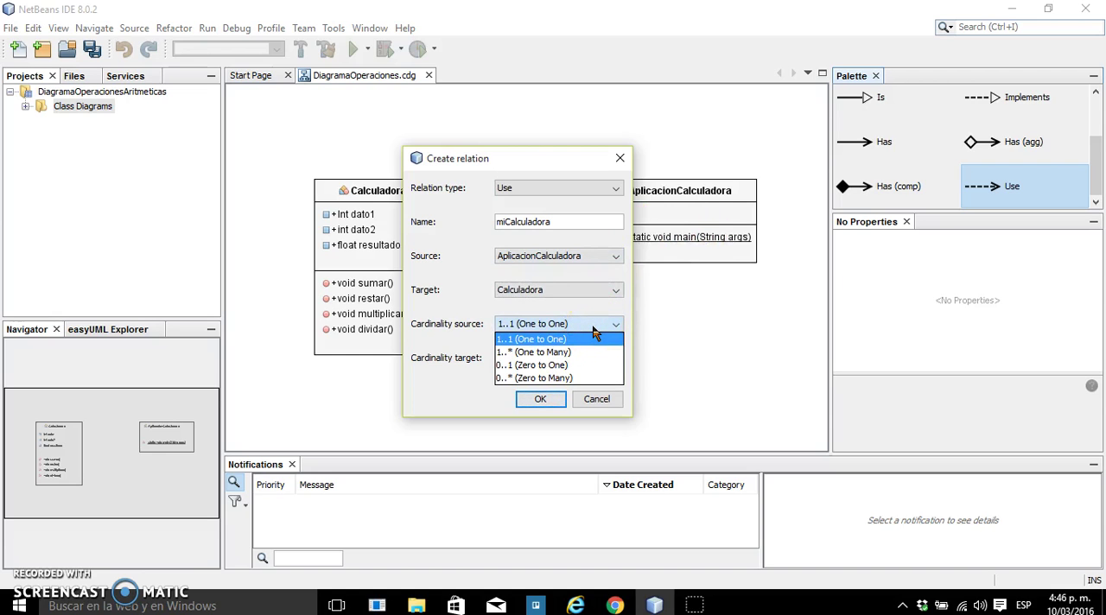
click(585, 339)
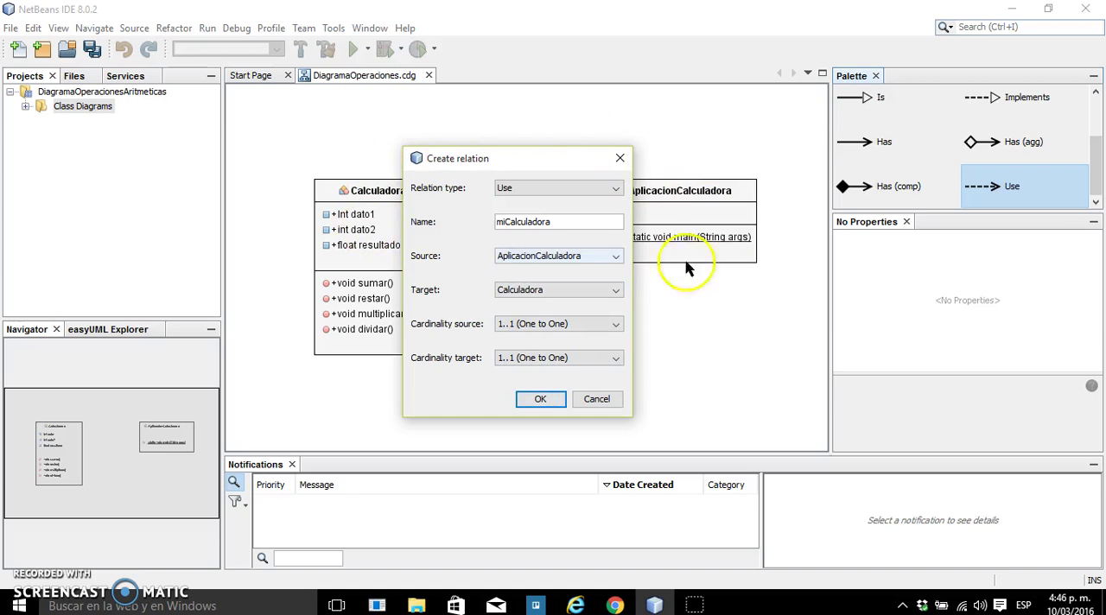
click(556, 359)
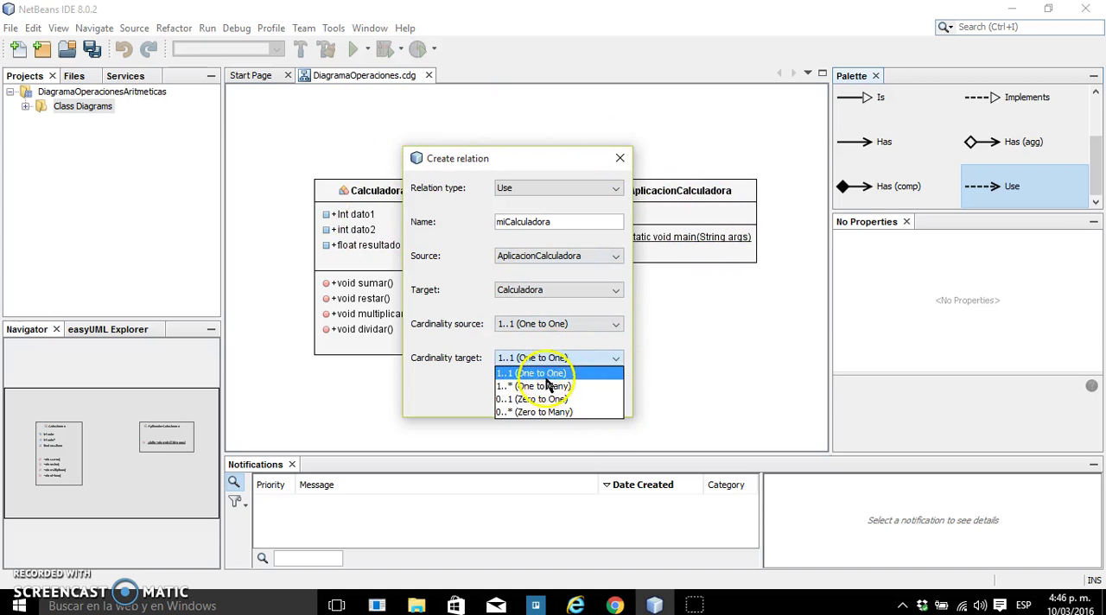
click(547, 386)
click(542, 441)
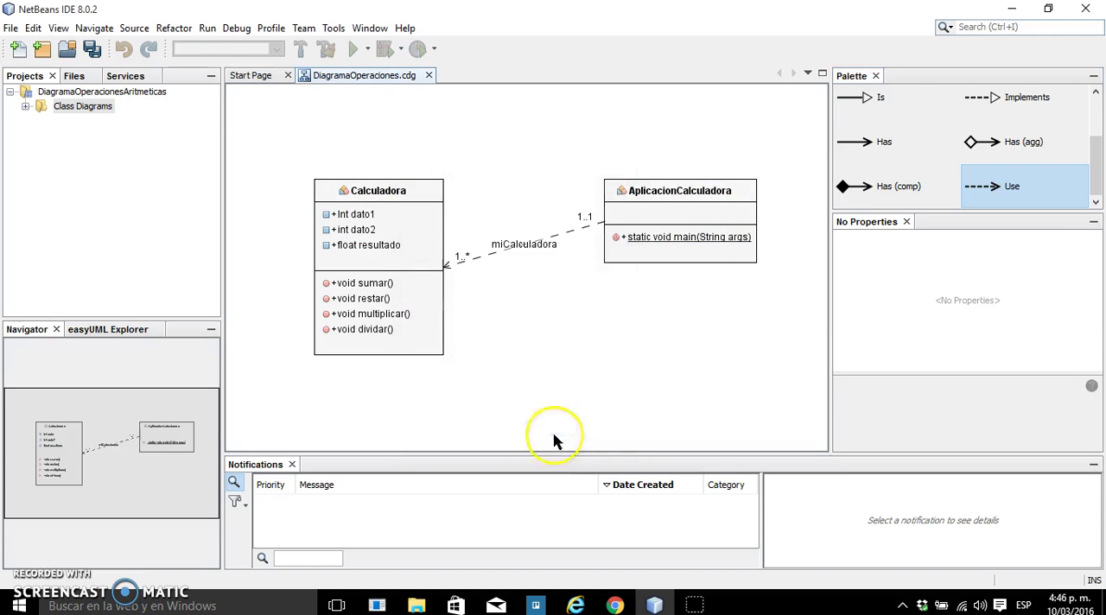
Move the AplicacionCalculadora class down and slightly right so the miCalculadora relation line runs horizontally, and deselect it
click(670, 197)
drag(670, 197, 688, 245)
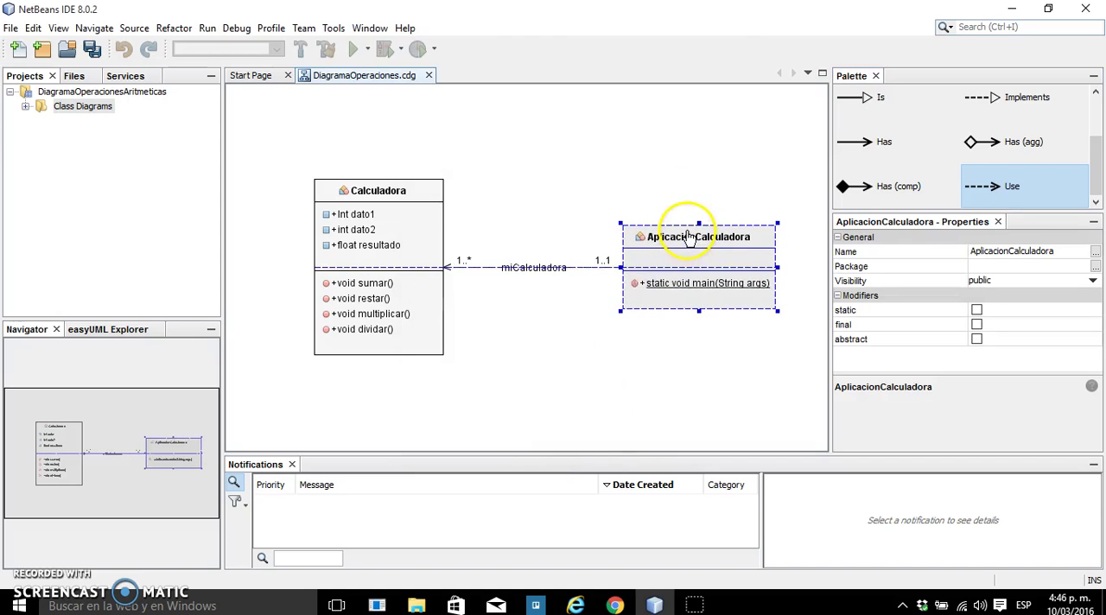
click(566, 357)
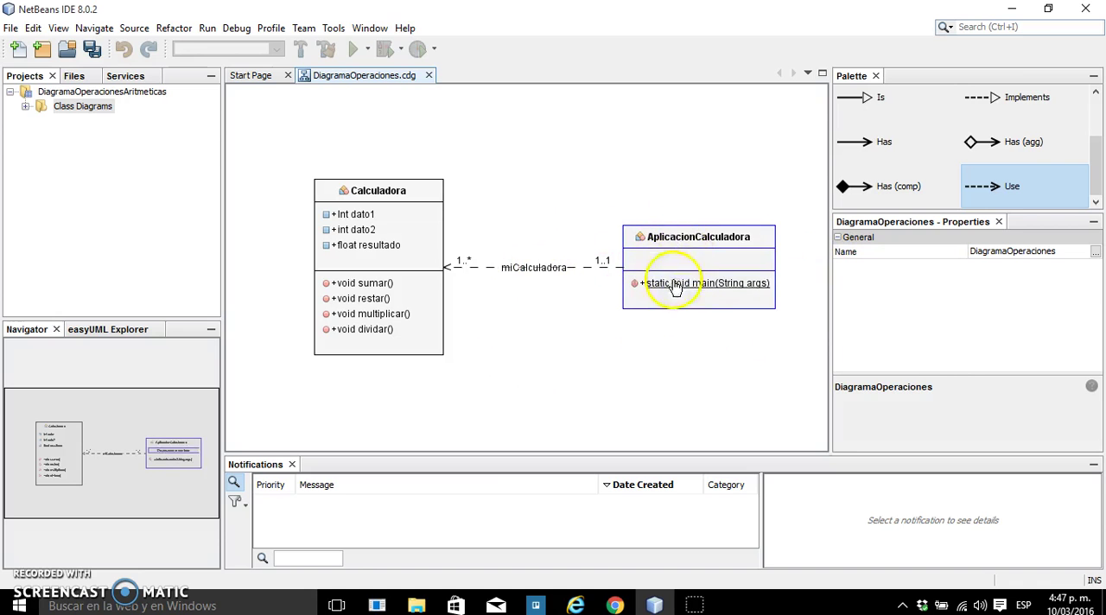
click(700, 233)
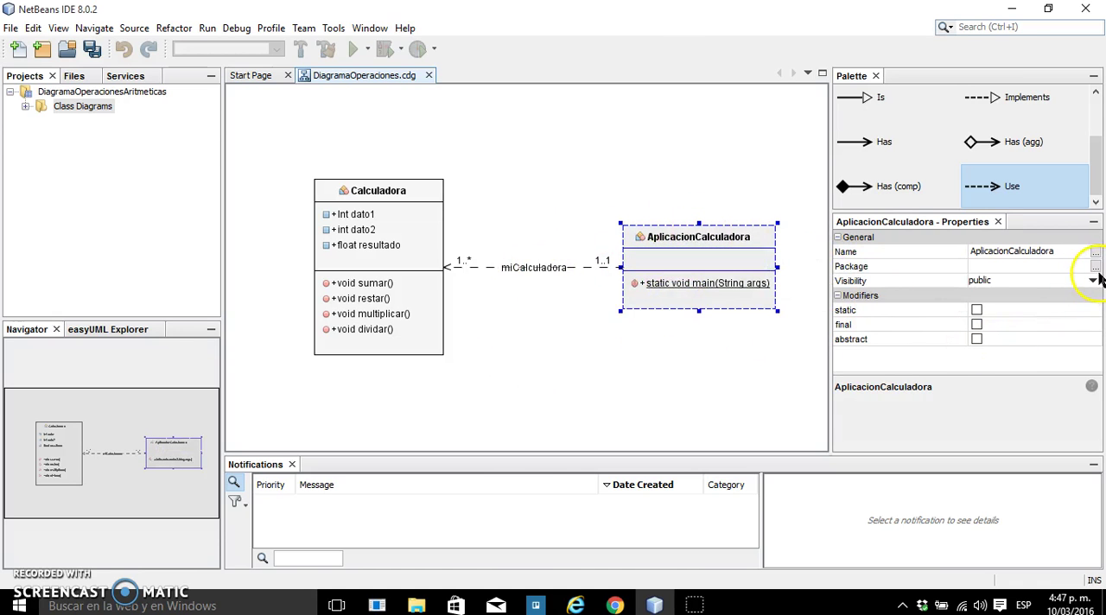
click(708, 282)
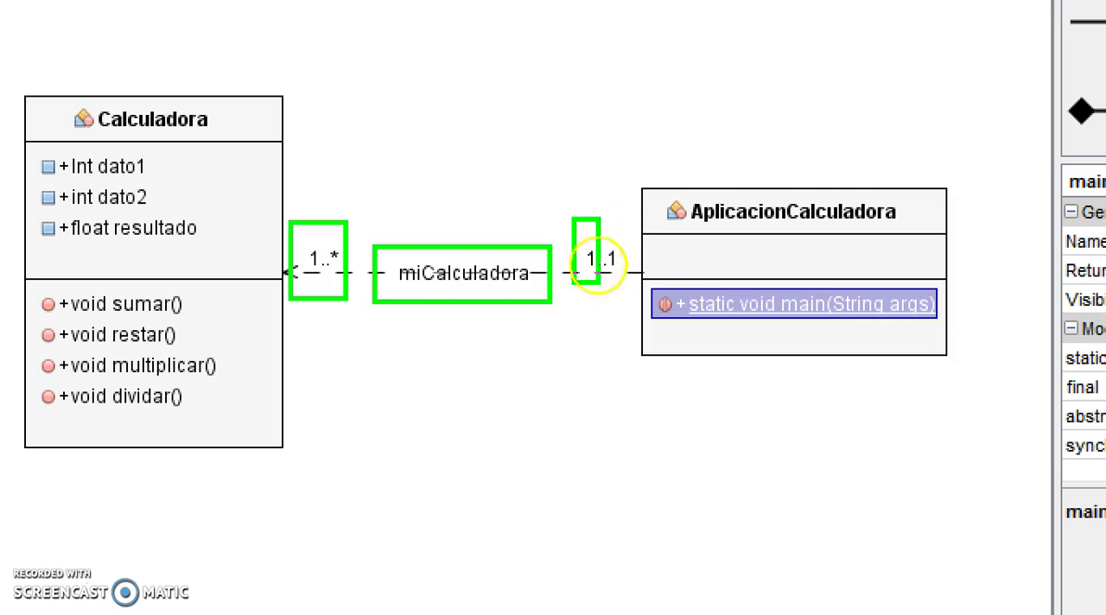
mouse_move(585, 148)
mouse_down()
mouse_move(601, 194)
mouse_move(612, 194)
mouse_up()
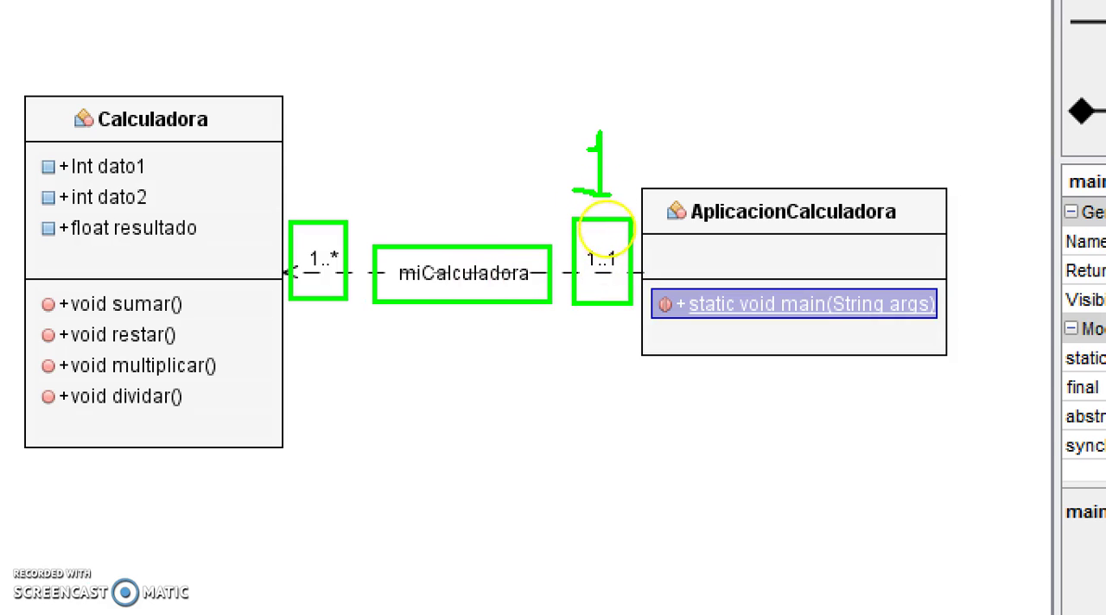